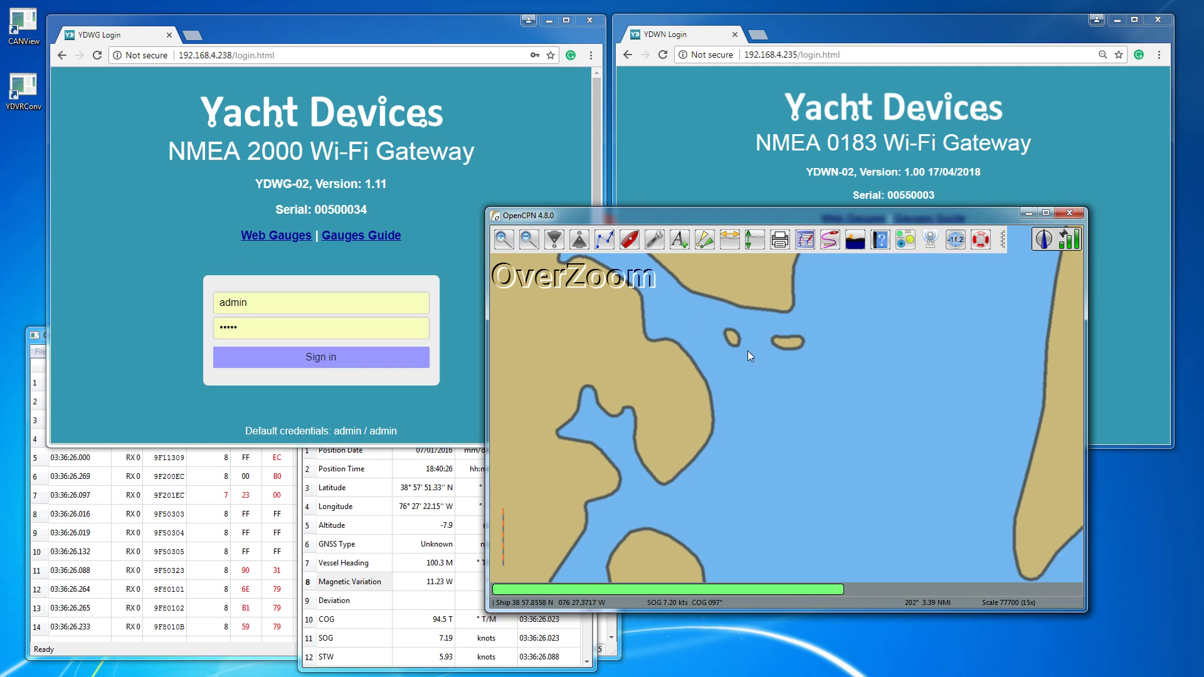
Toggle Auto Follow and pan the OpenCPN chart, then bring the NMEA 2000 and NMEA 0183 login pages forward
left_click(624, 243)
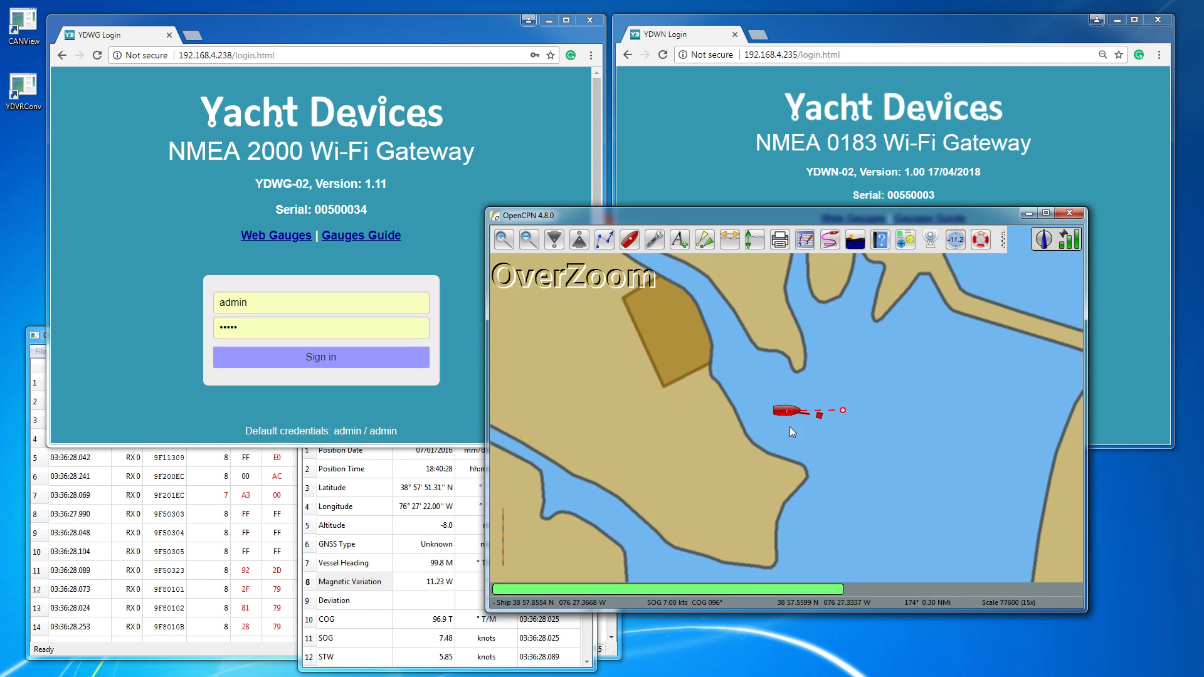
left_click_drag(789, 426, 760, 430)
left_click_drag(222, 151, 363, 152)
left_click(716, 149)
left_click_drag(806, 142, 917, 144)
left_click(997, 172)
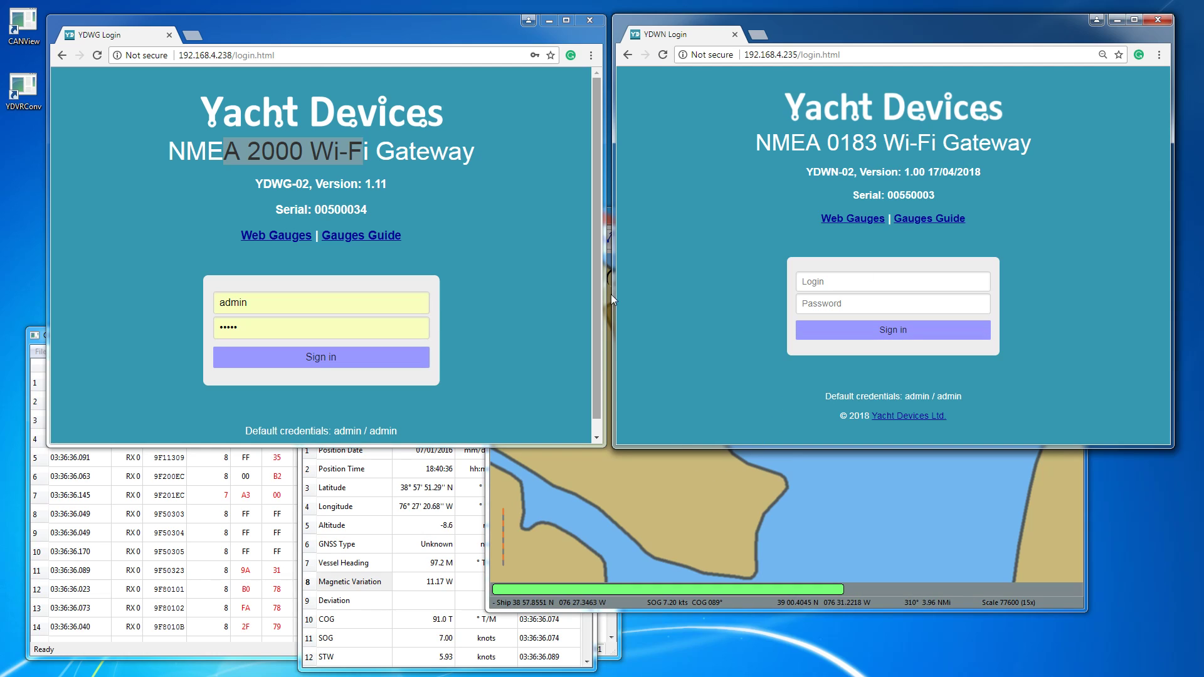
left_click(487, 195)
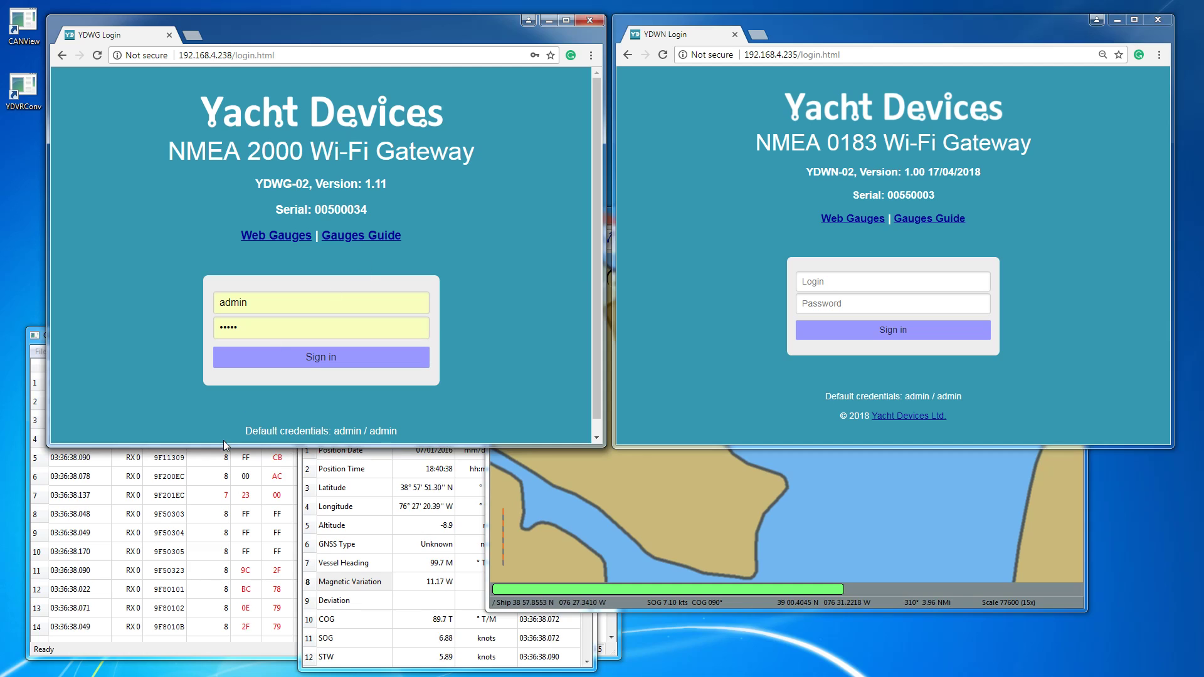
left_click(204, 500)
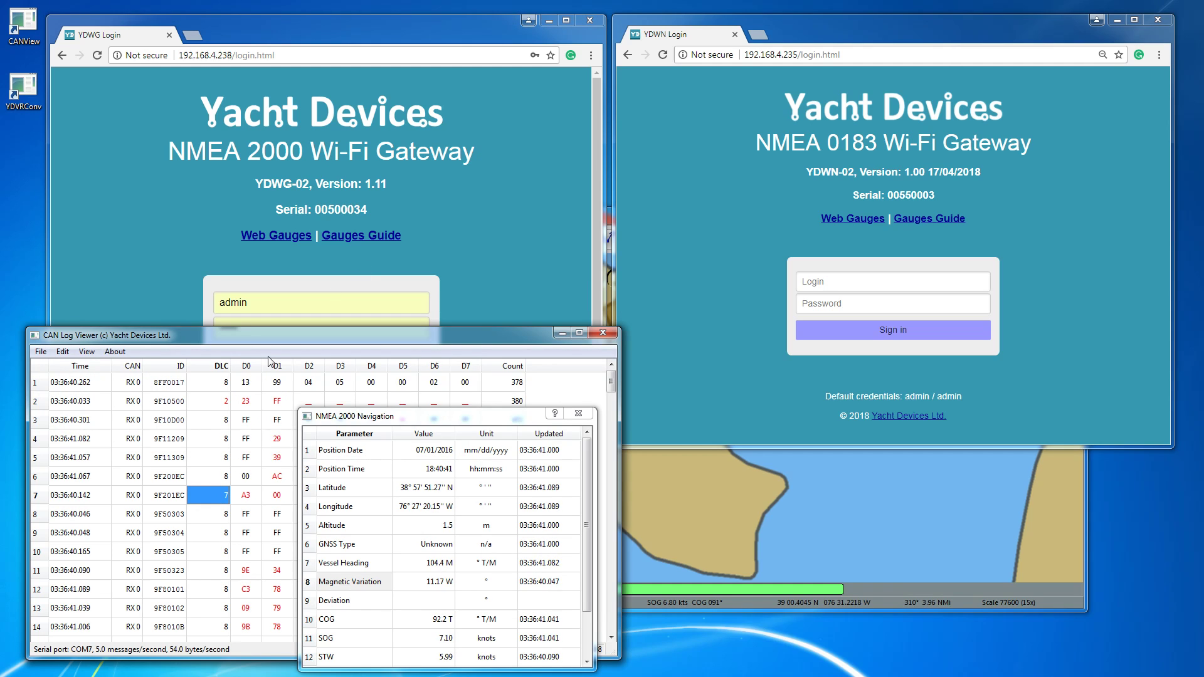
left_click(315, 151)
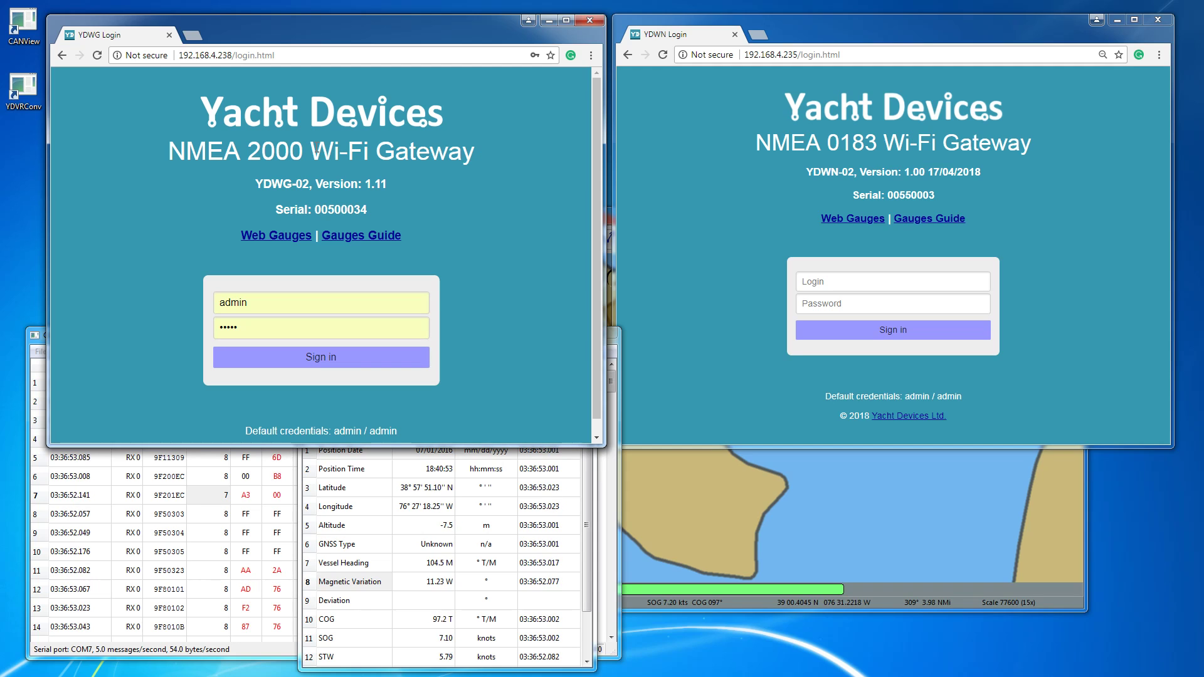
Open Web Gauges on the NMEA 0183 and NMEA 2000 gateways, then view pages 2, 3 and 2 again
left_click(859, 220)
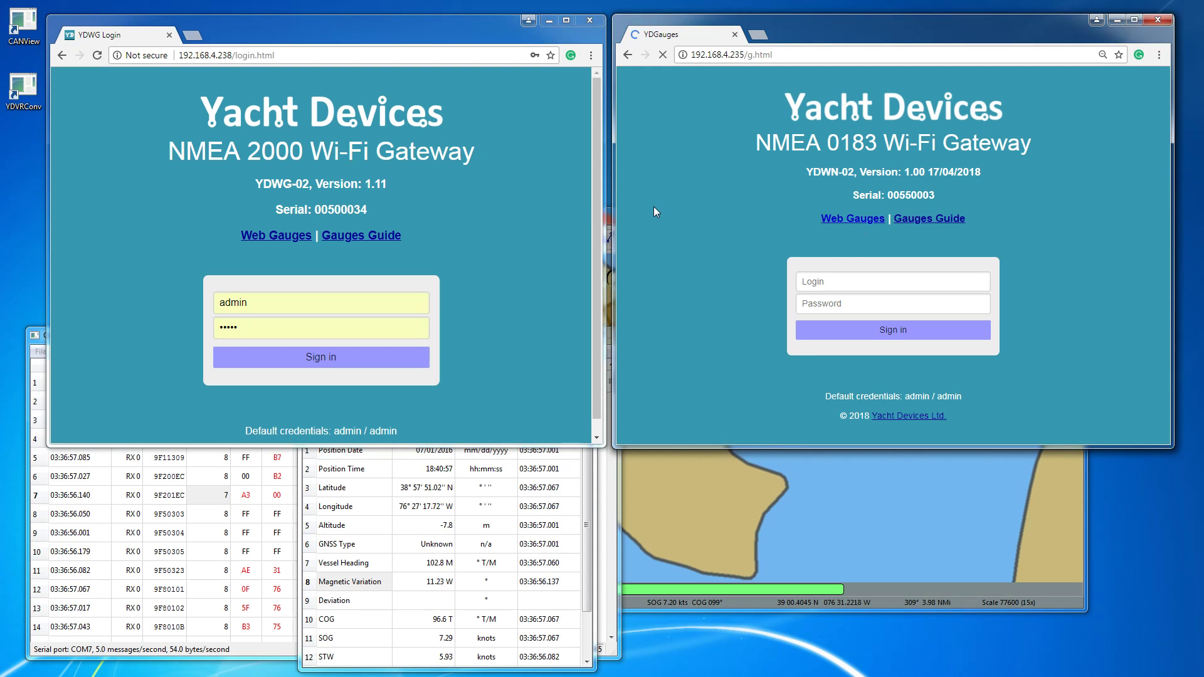
left_click(254, 235)
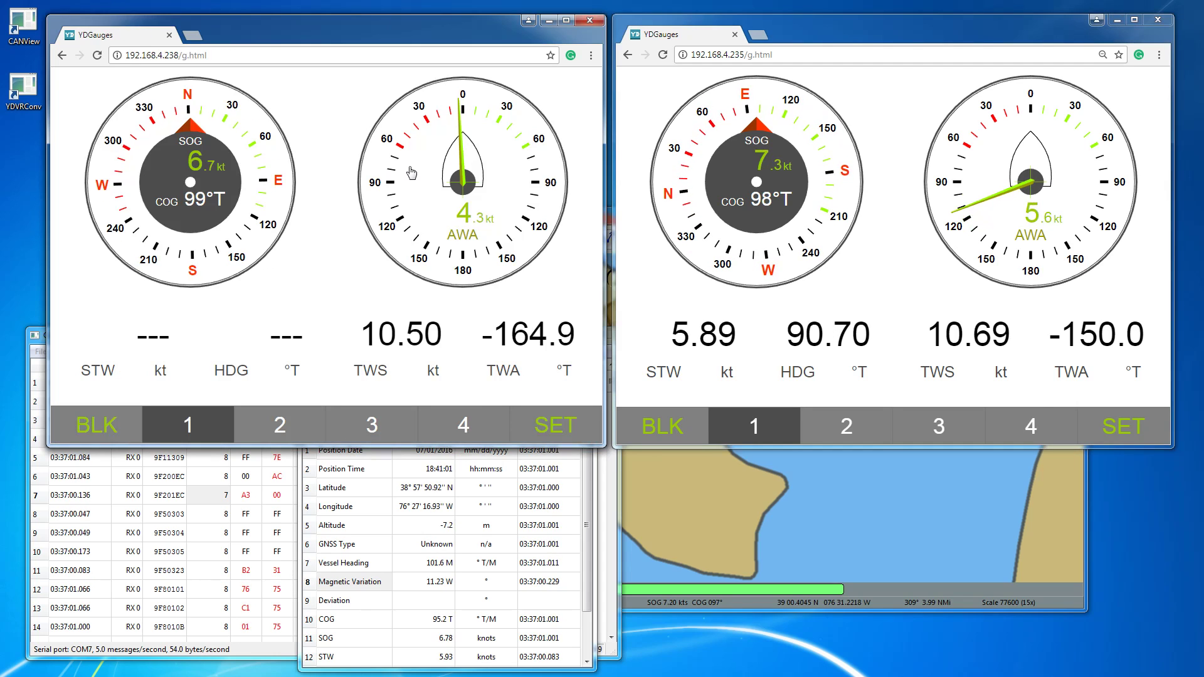
left_click(827, 415)
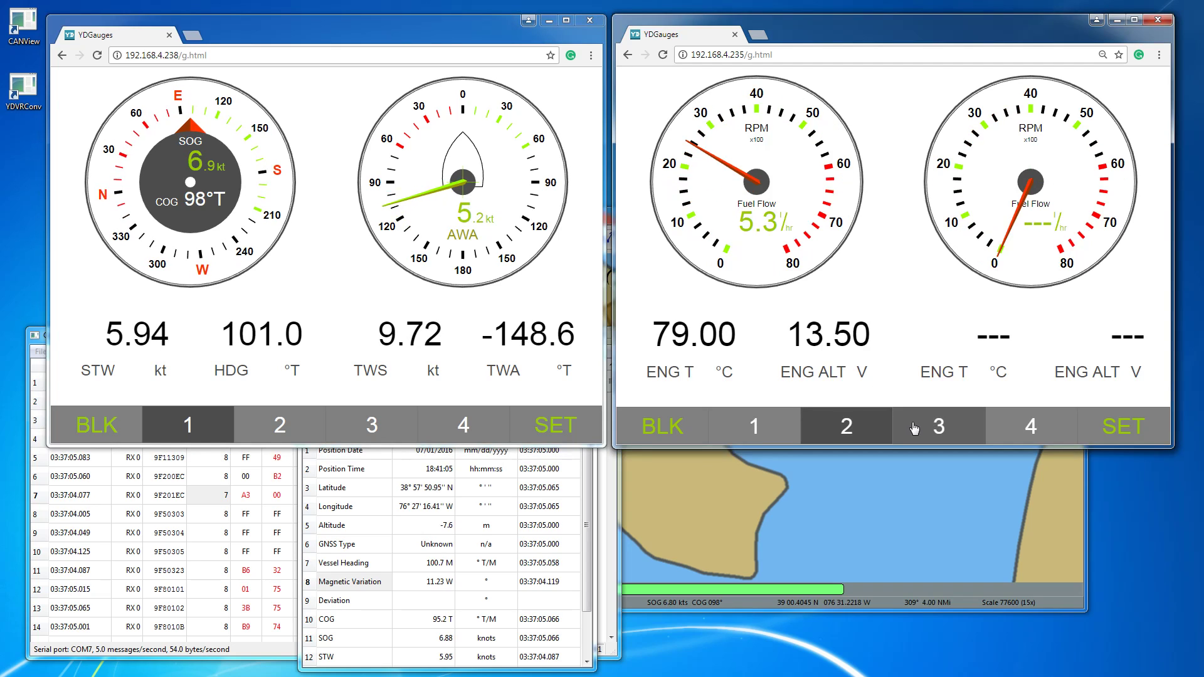
left_click(932, 425)
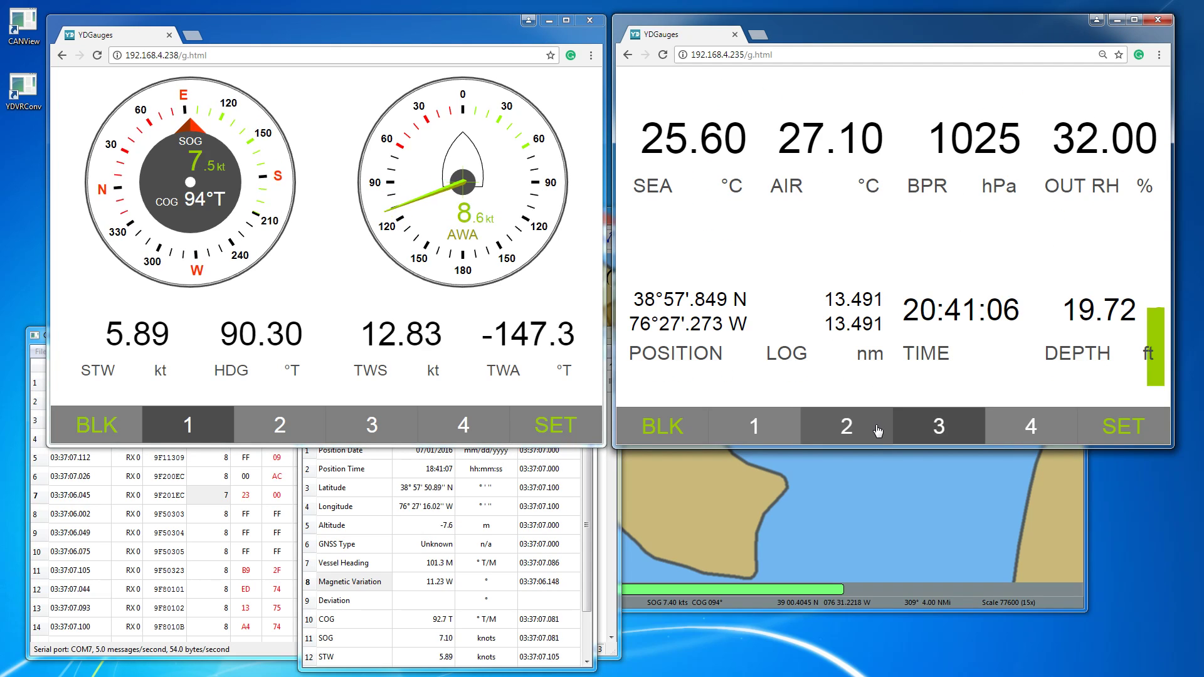
left_click(840, 428)
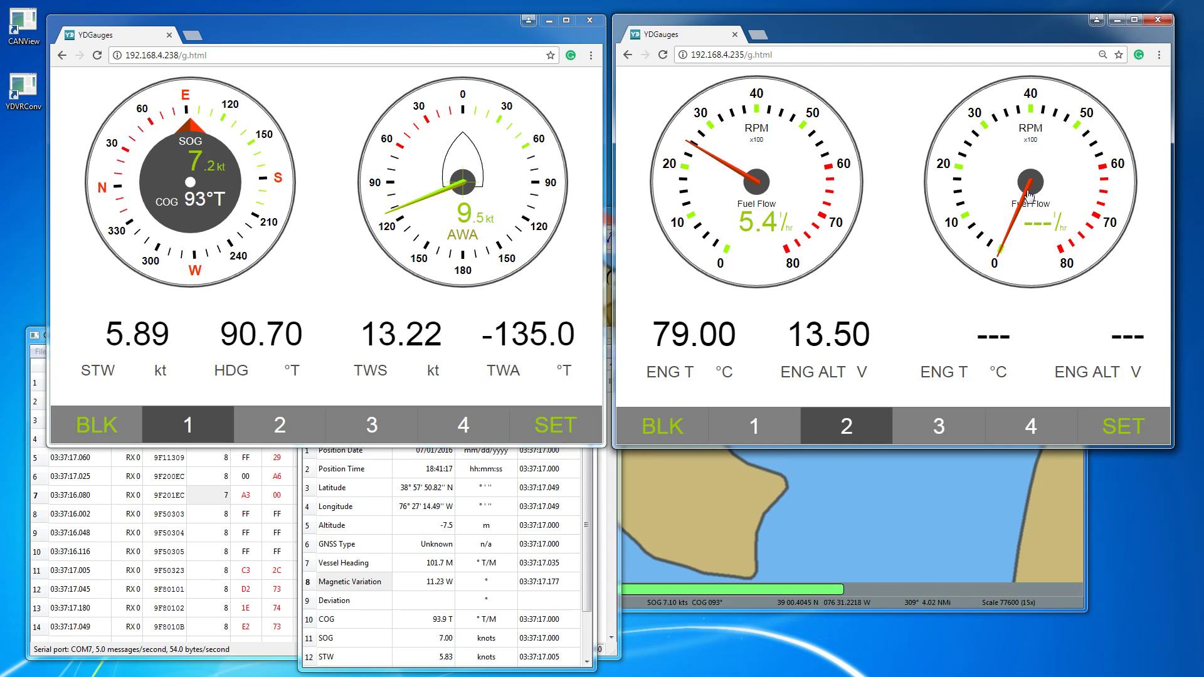
Replace the right-hand engine gauge with a Port/Single Engine Boost Pressure databar
left_click(1028, 201)
left_click(1091, 290)
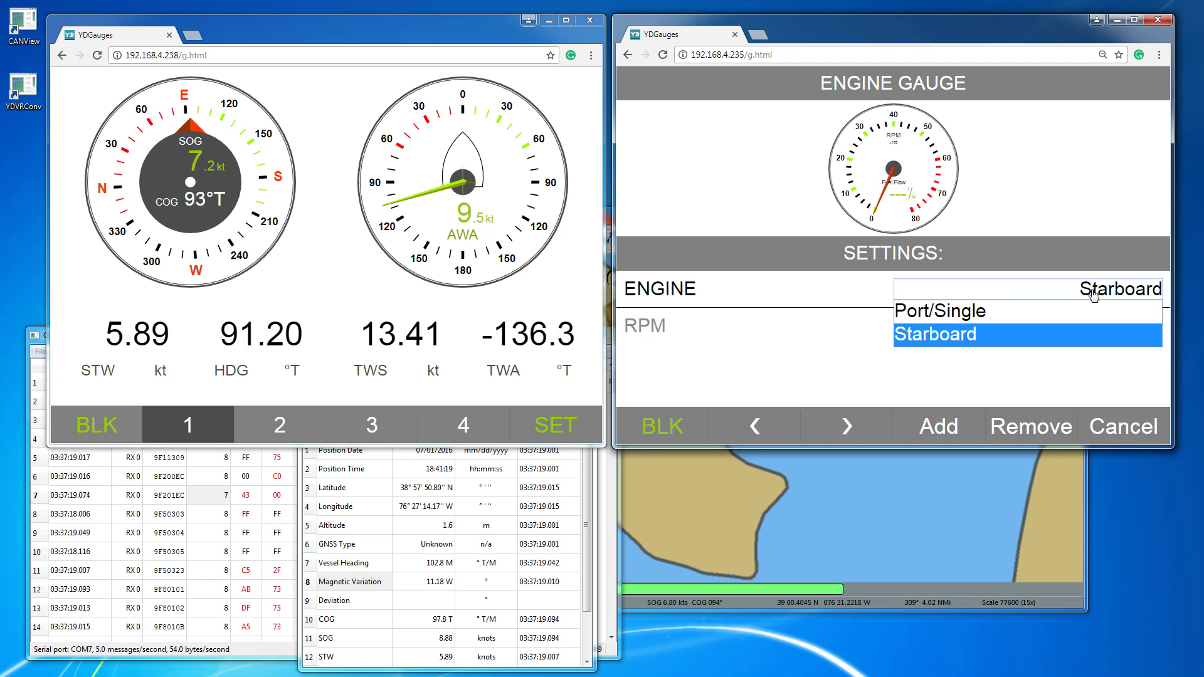
left_click(848, 427)
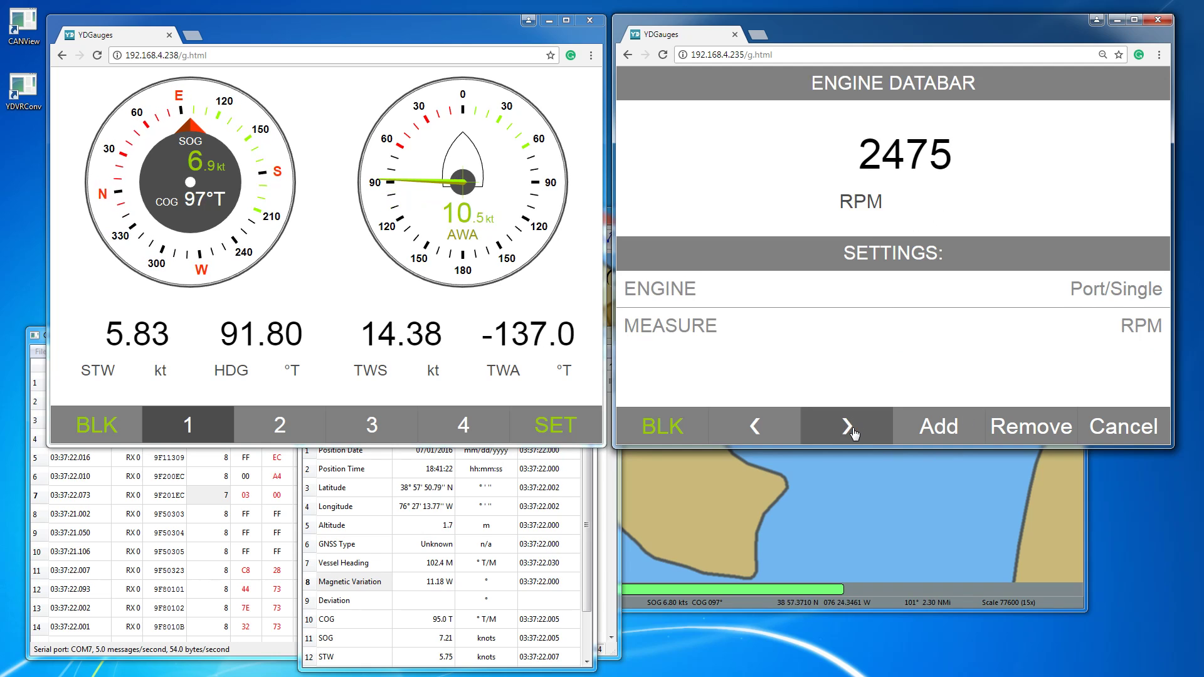
left_click(1092, 301)
left_click(1034, 310)
left_click(1129, 330)
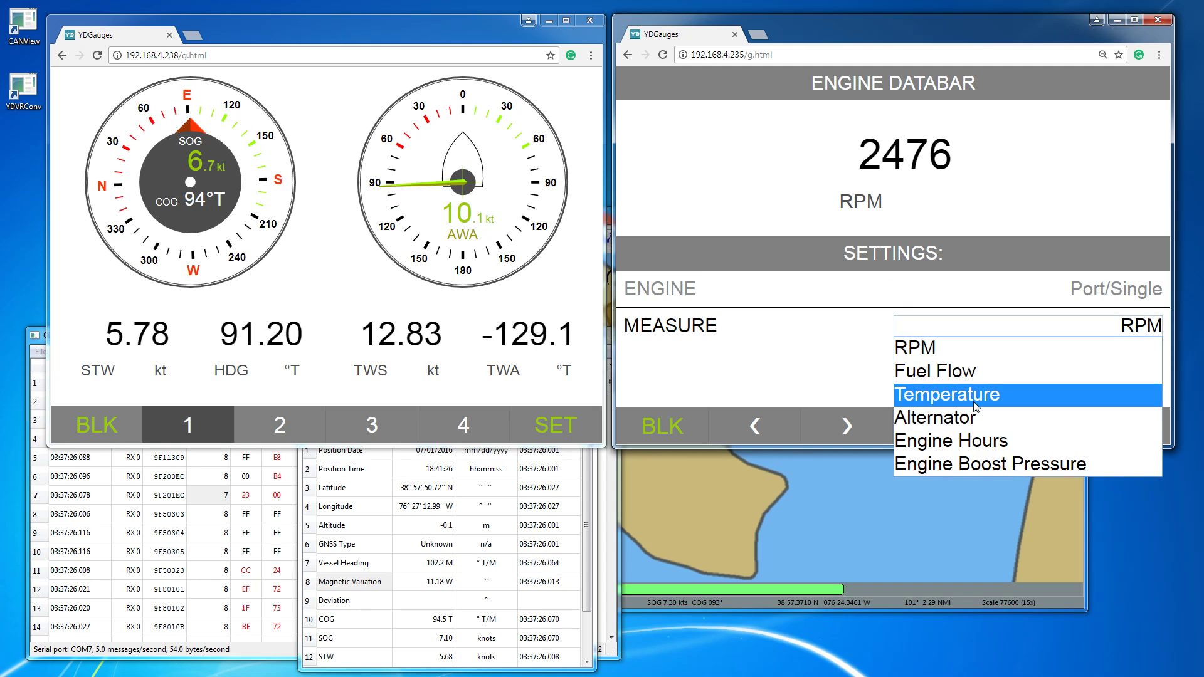
left_click(968, 464)
left_click(950, 426)
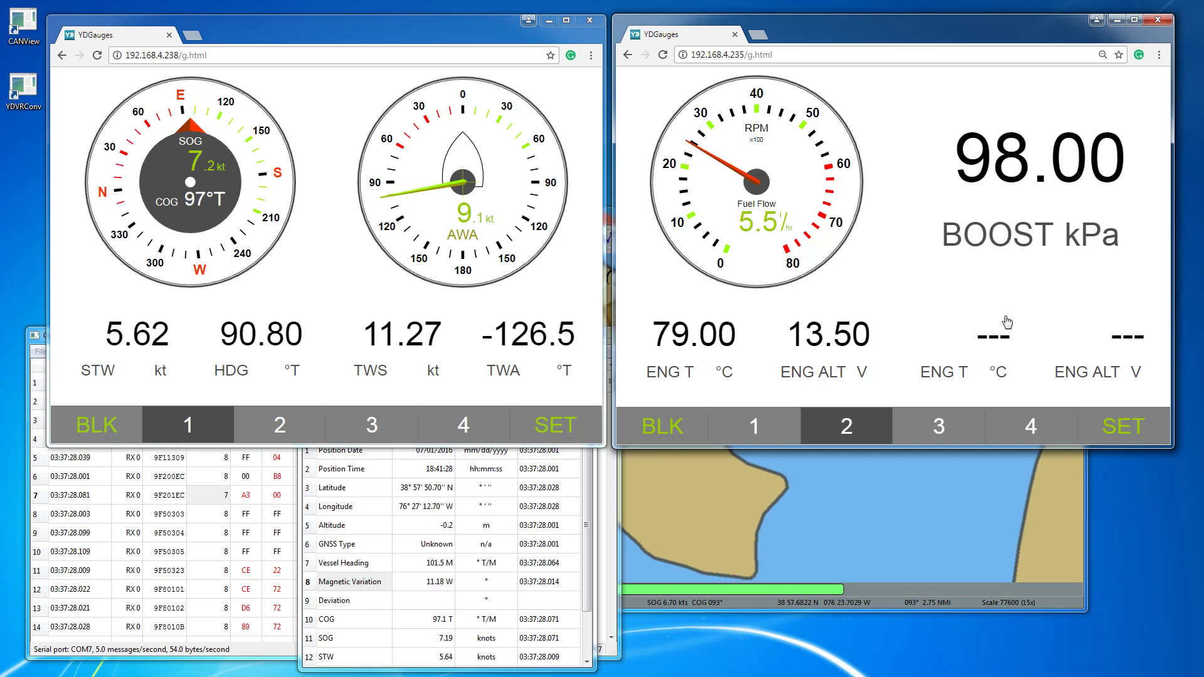
Change the second temperature readout to Port/Single Engine Hours
left_click(999, 344)
left_click(1092, 295)
left_click(1054, 313)
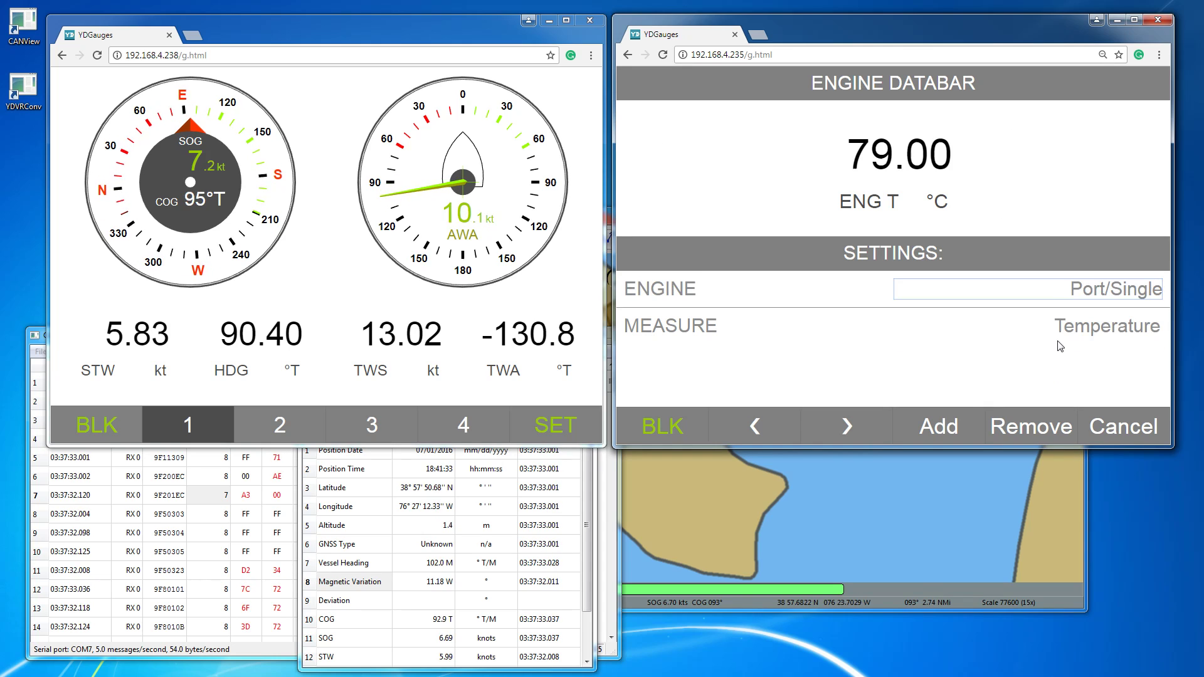
left_click(1035, 331)
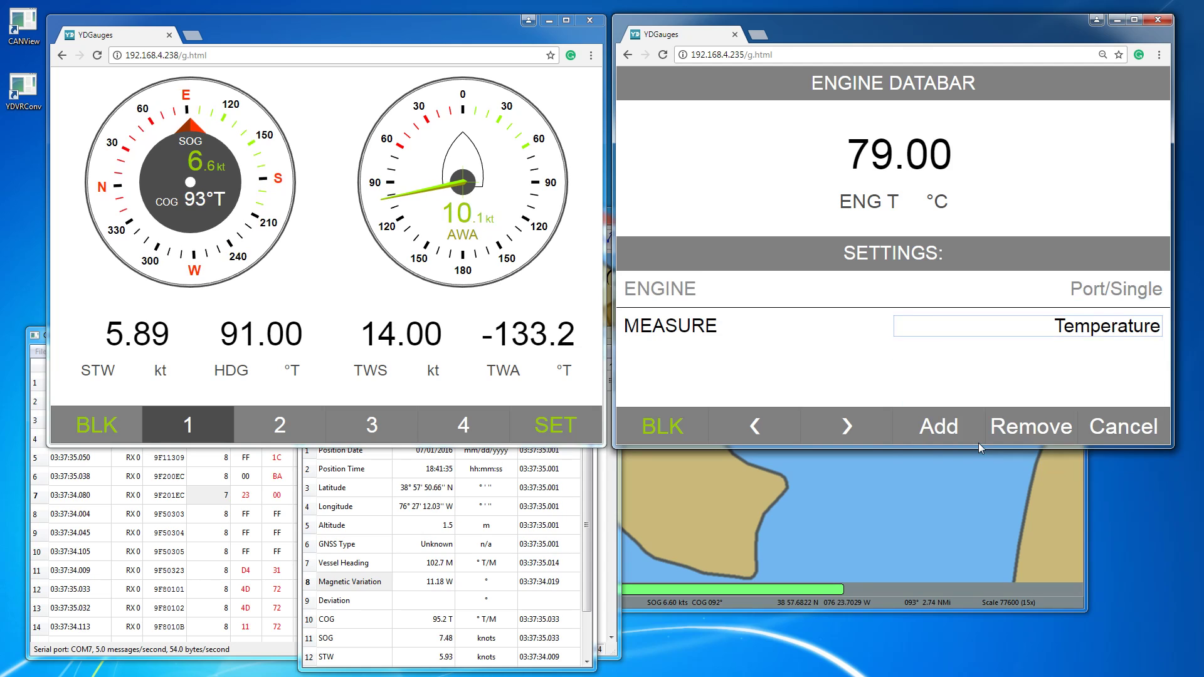
left_click(934, 428)
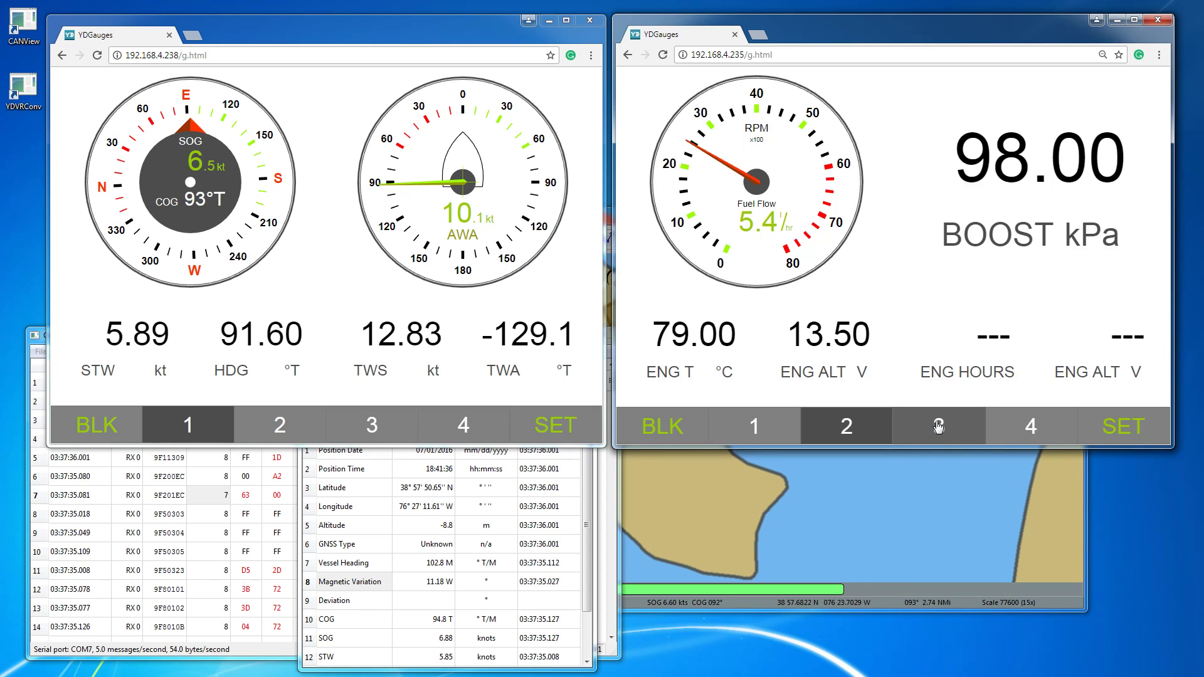
Set the empty alternator readout to Port/Single Fuel Flow
left_click(1119, 342)
left_click(1101, 298)
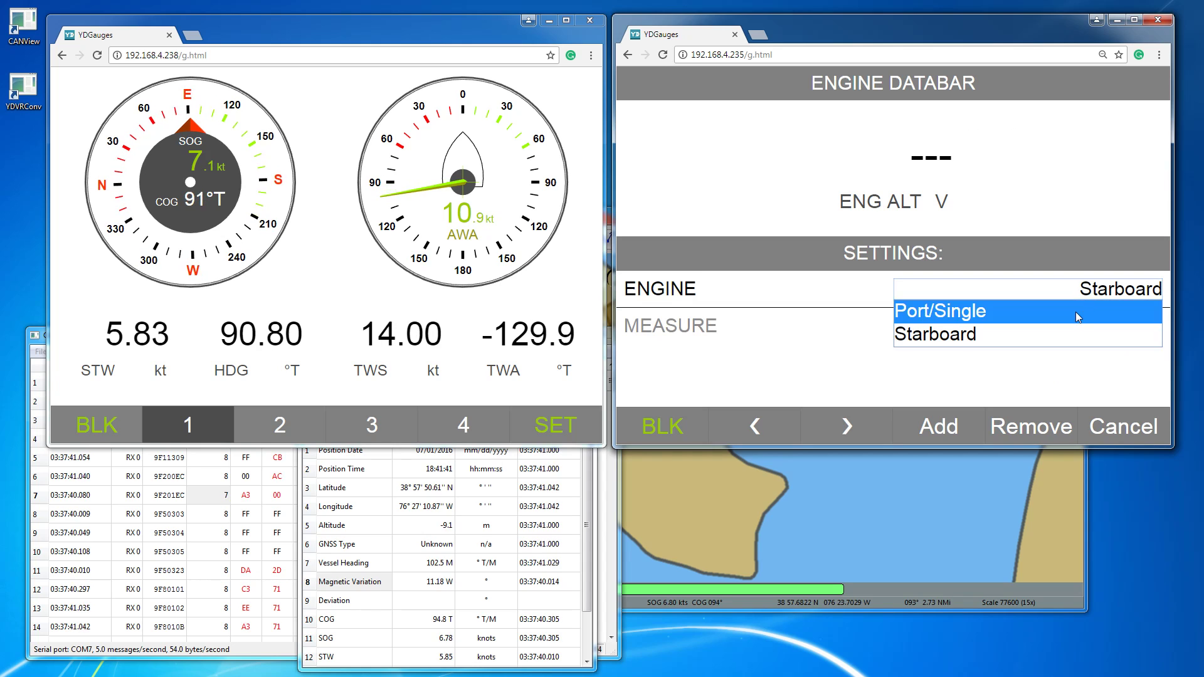
left_click(1075, 311)
left_click(1066, 325)
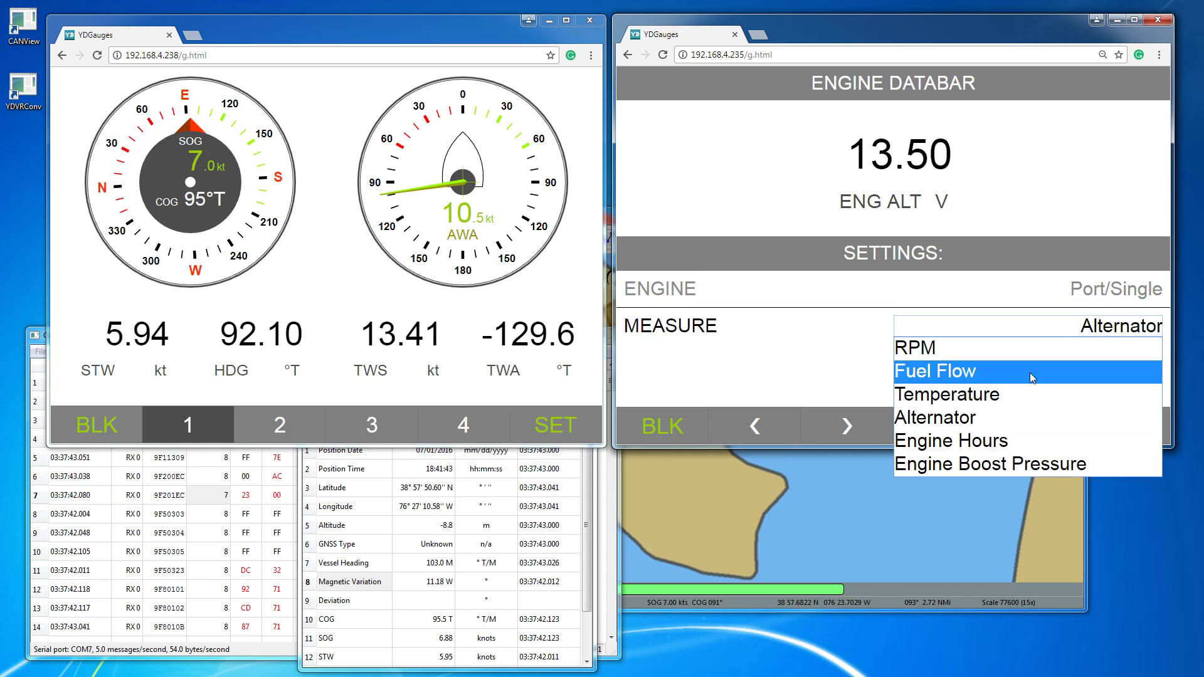
left_click(988, 378)
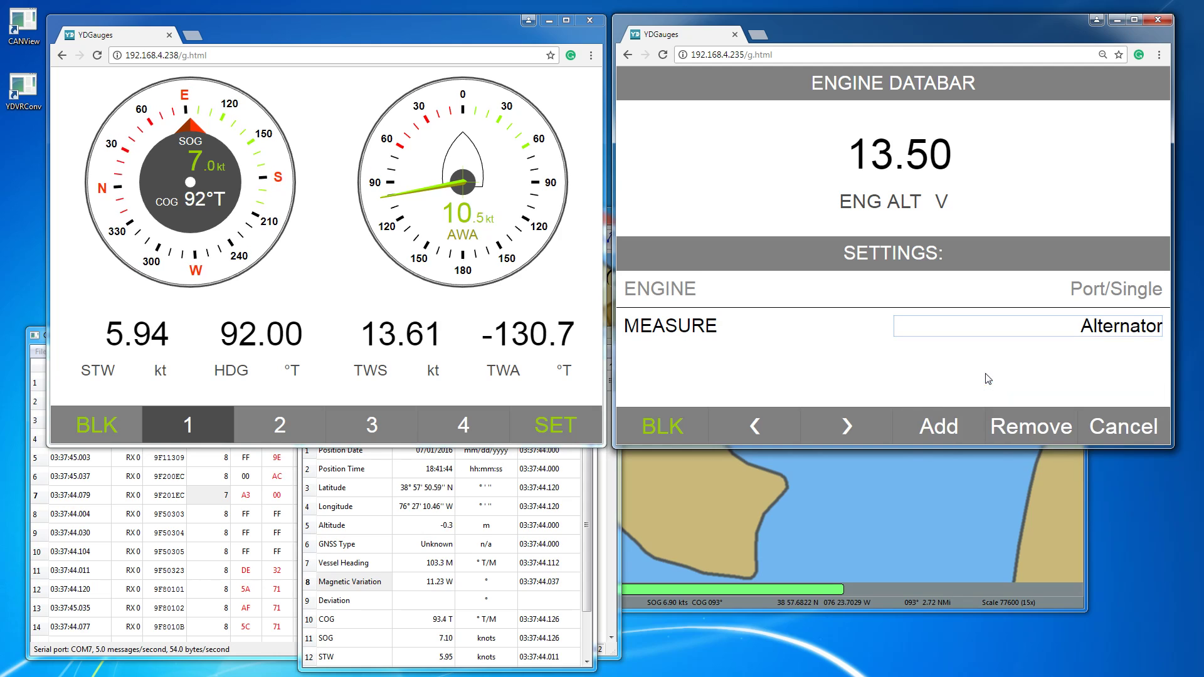
left_click(947, 432)
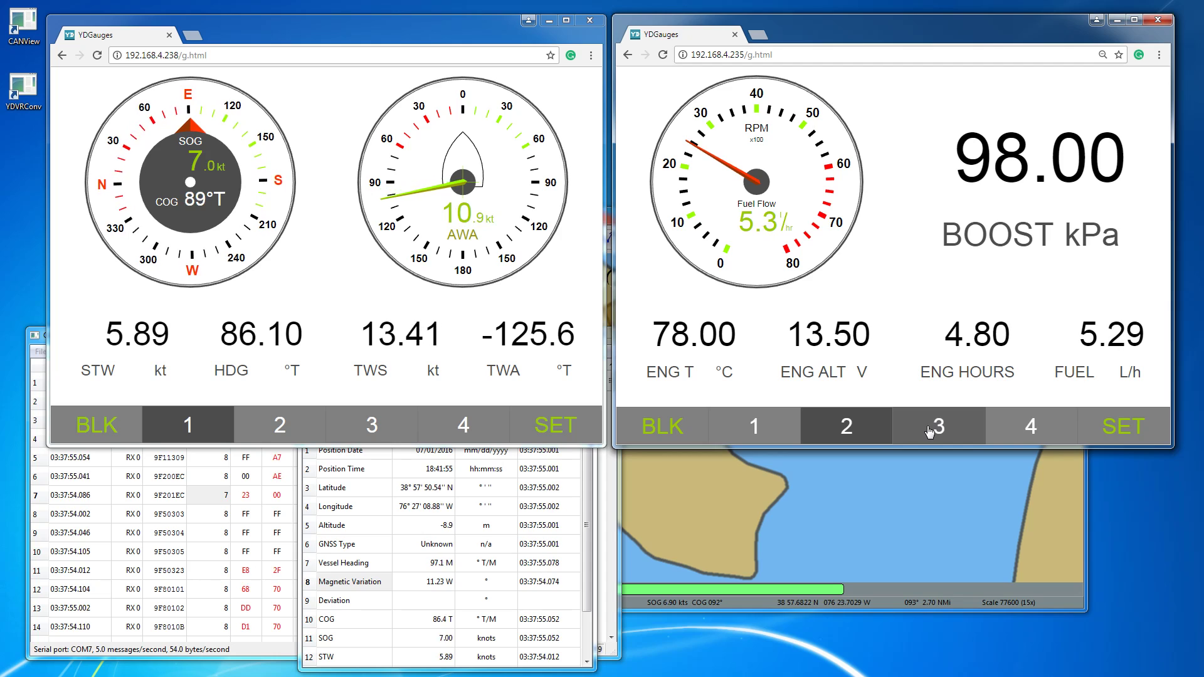
Give the empty gauge page 4 a two-panel layout
left_click(1009, 431)
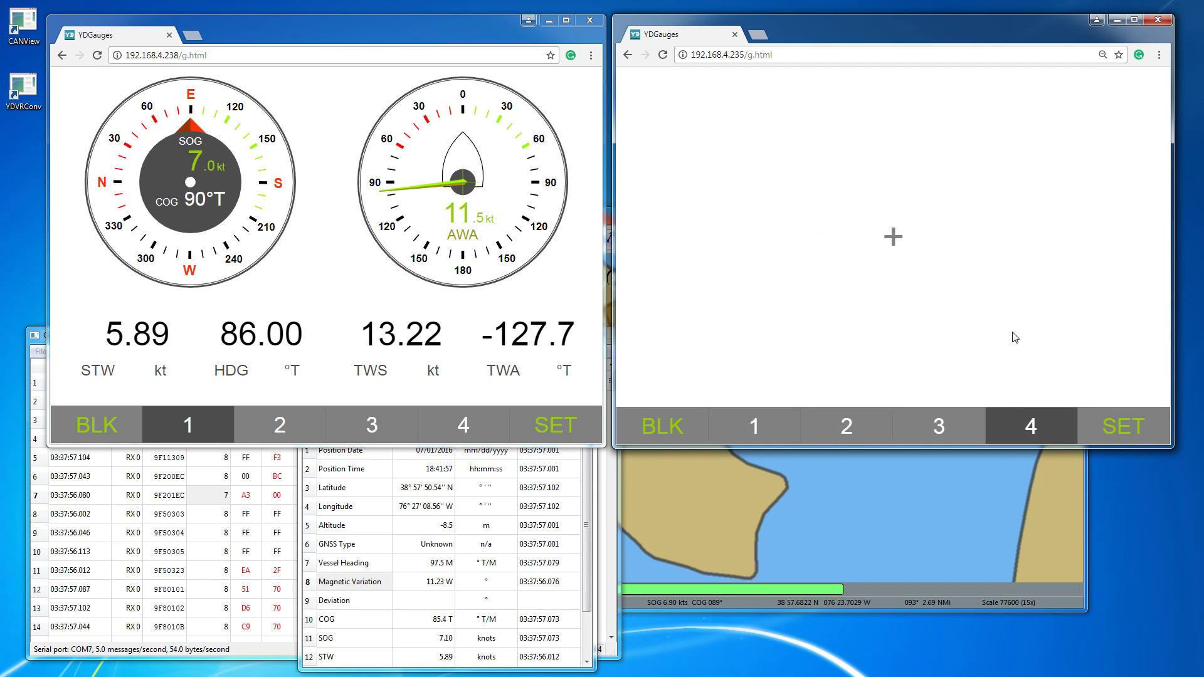
left_click(1119, 427)
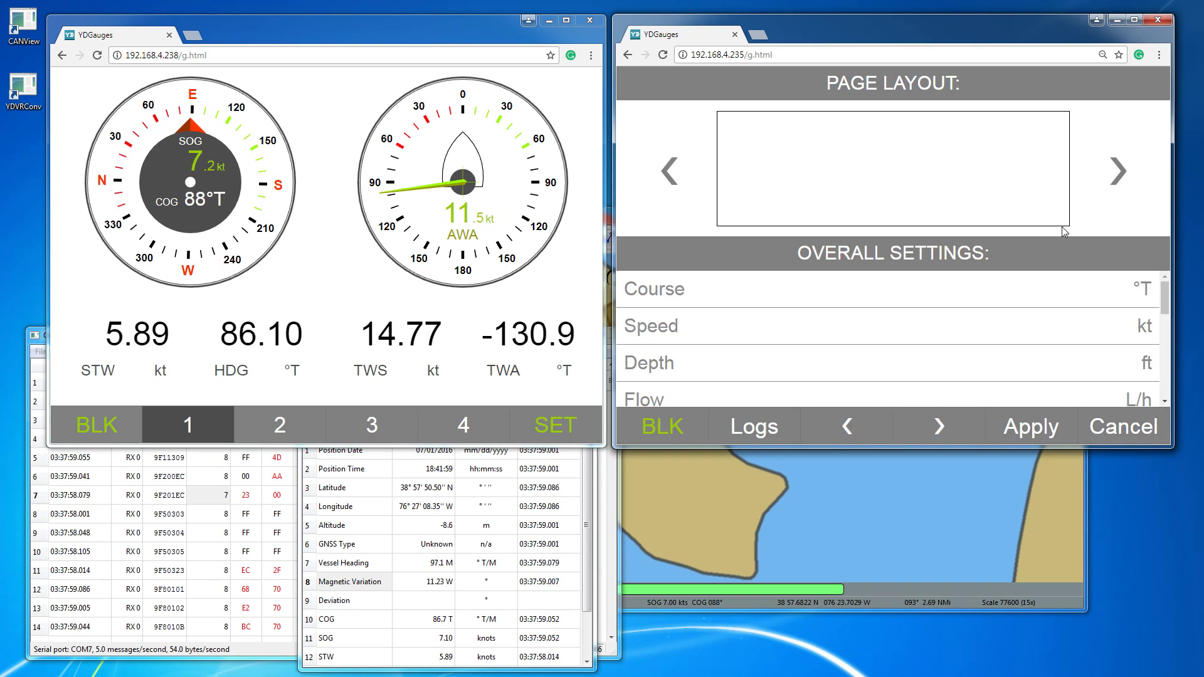
left_click(1120, 179)
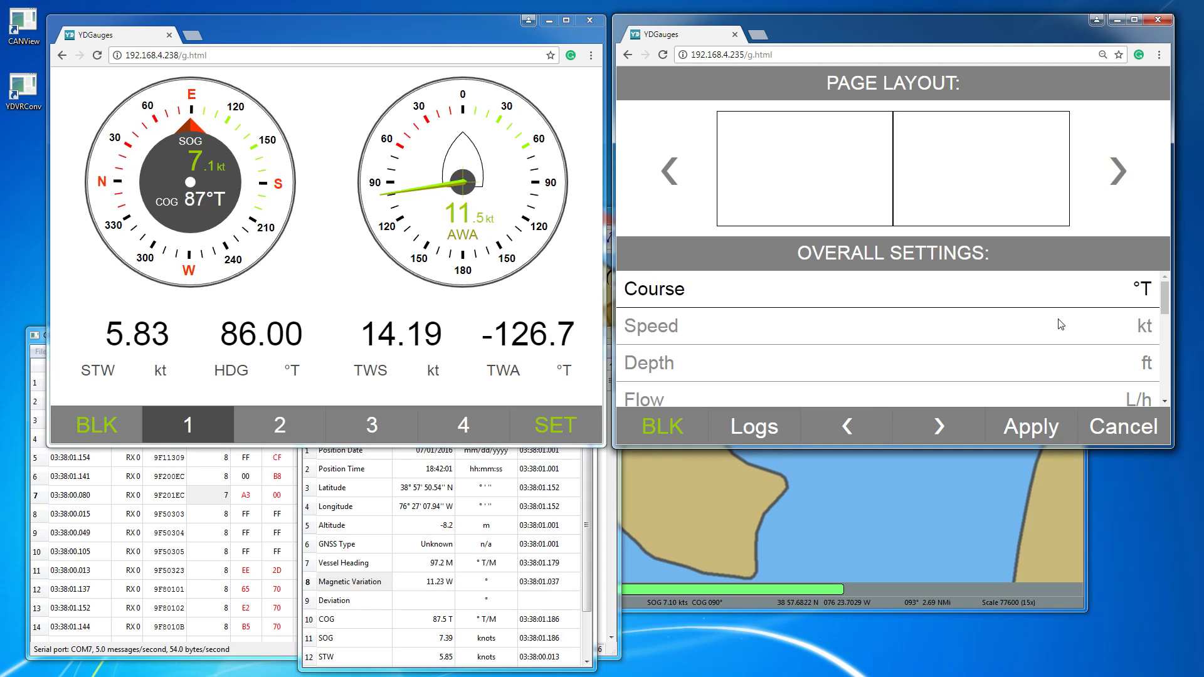
left_click(1041, 432)
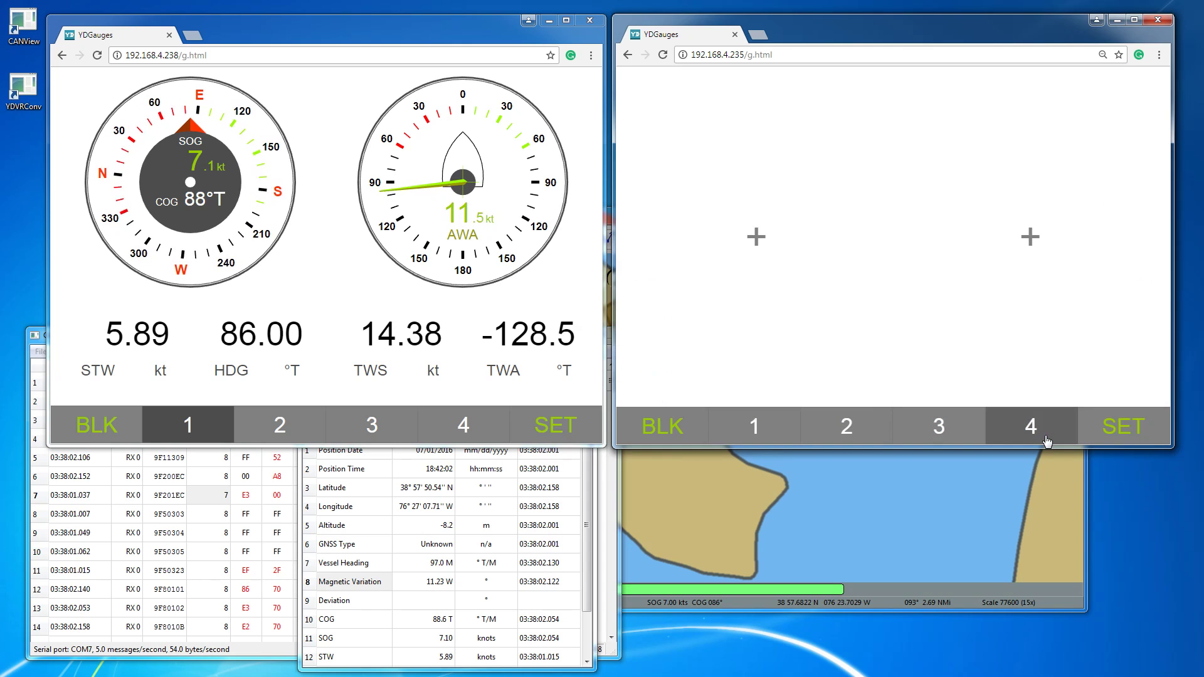
Fill the left panel with a Fuel Consumption (Ground) fuel databar
left_click(756, 237)
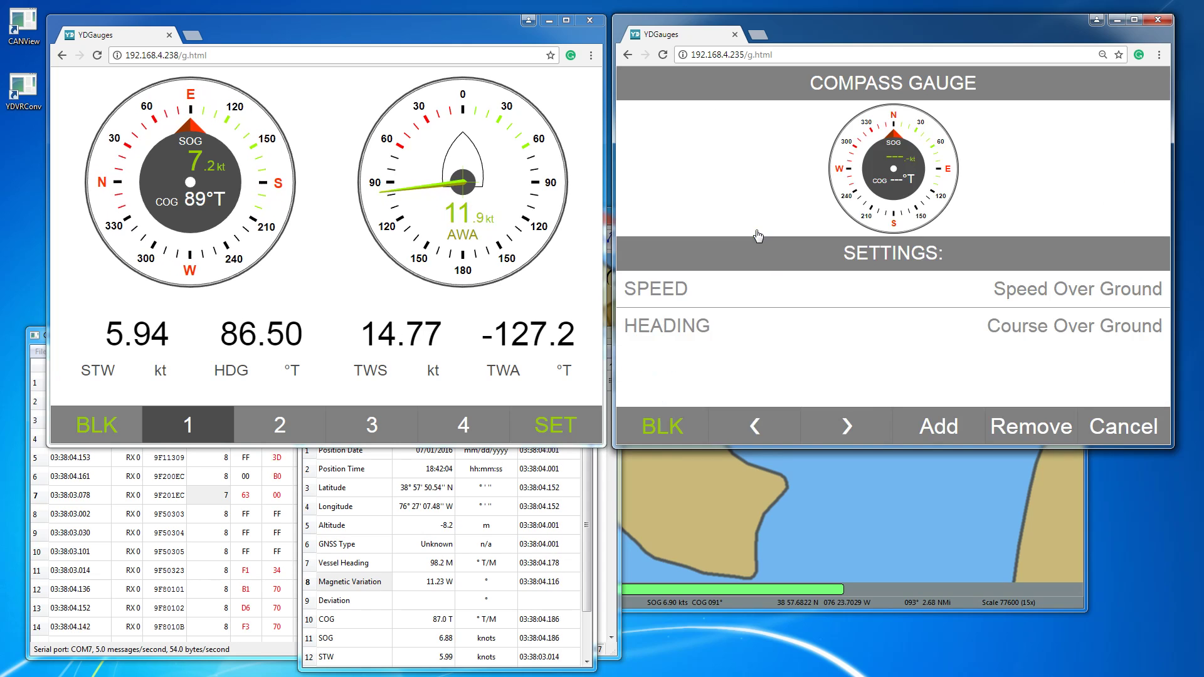
left_click(846, 427)
left_click(845, 427)
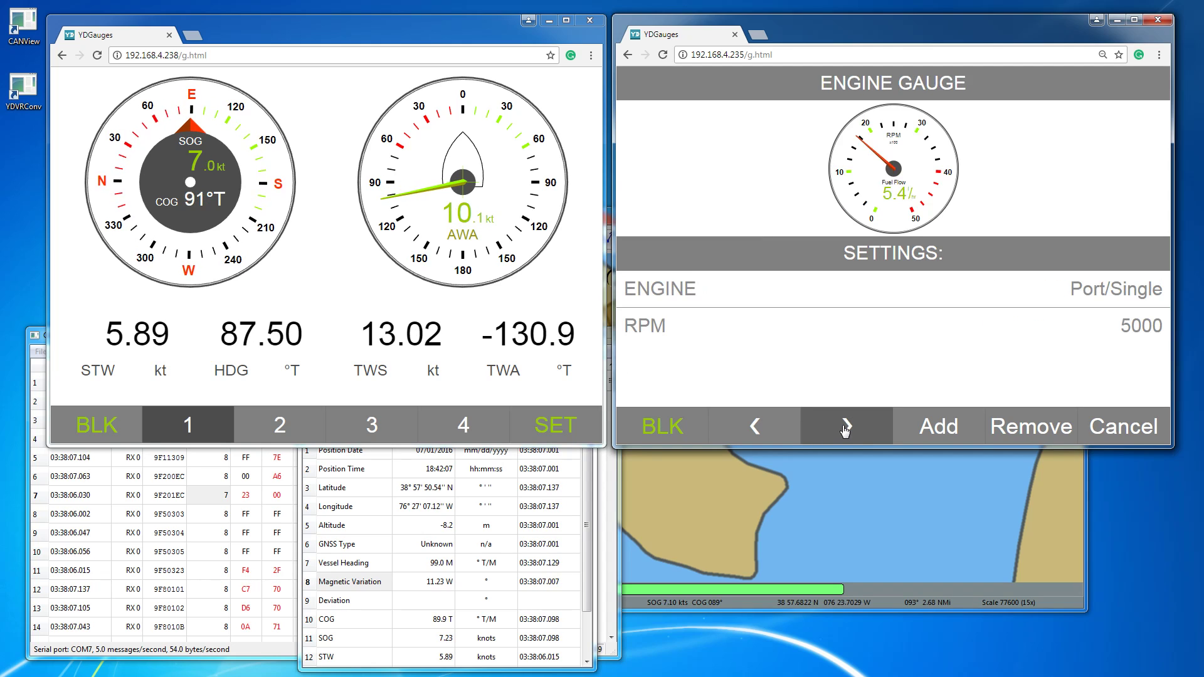
left_click(846, 427)
left_click(846, 427)
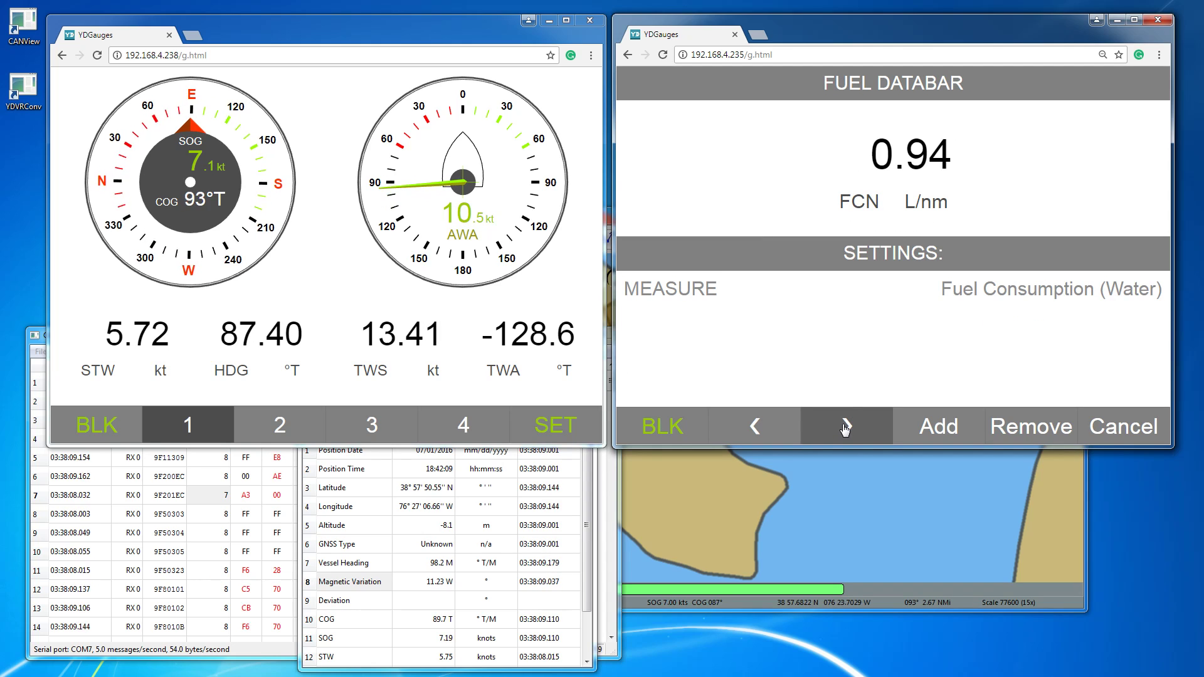
left_click(1010, 290)
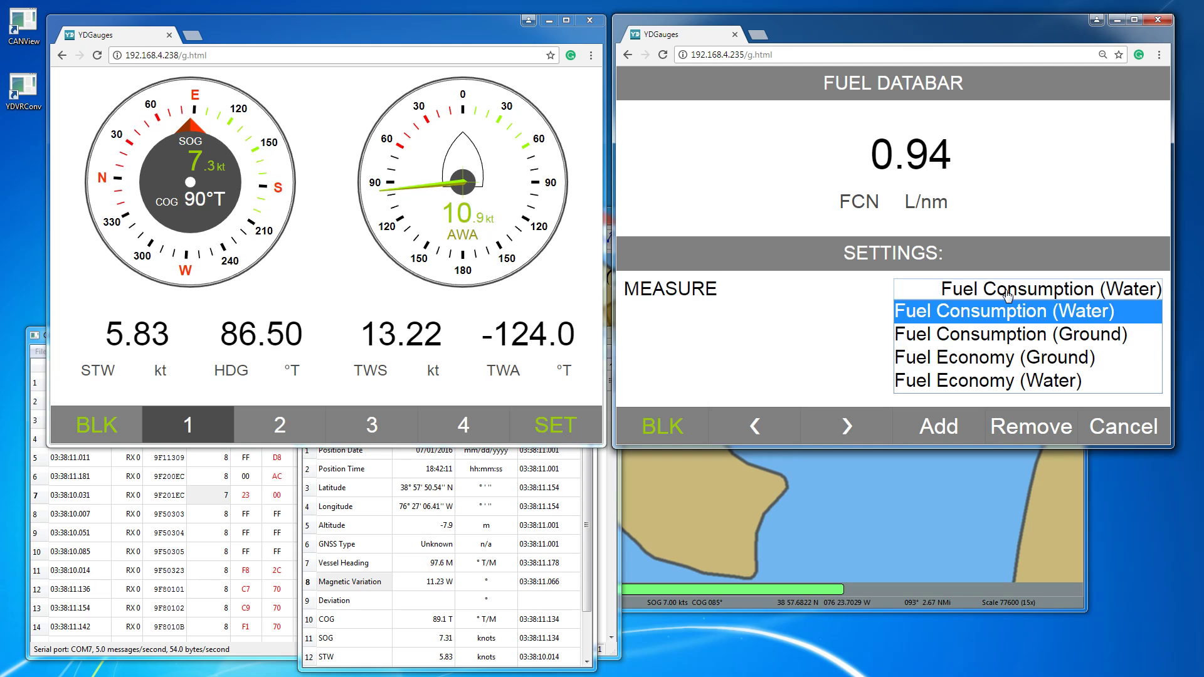
left_click(1003, 335)
left_click(953, 431)
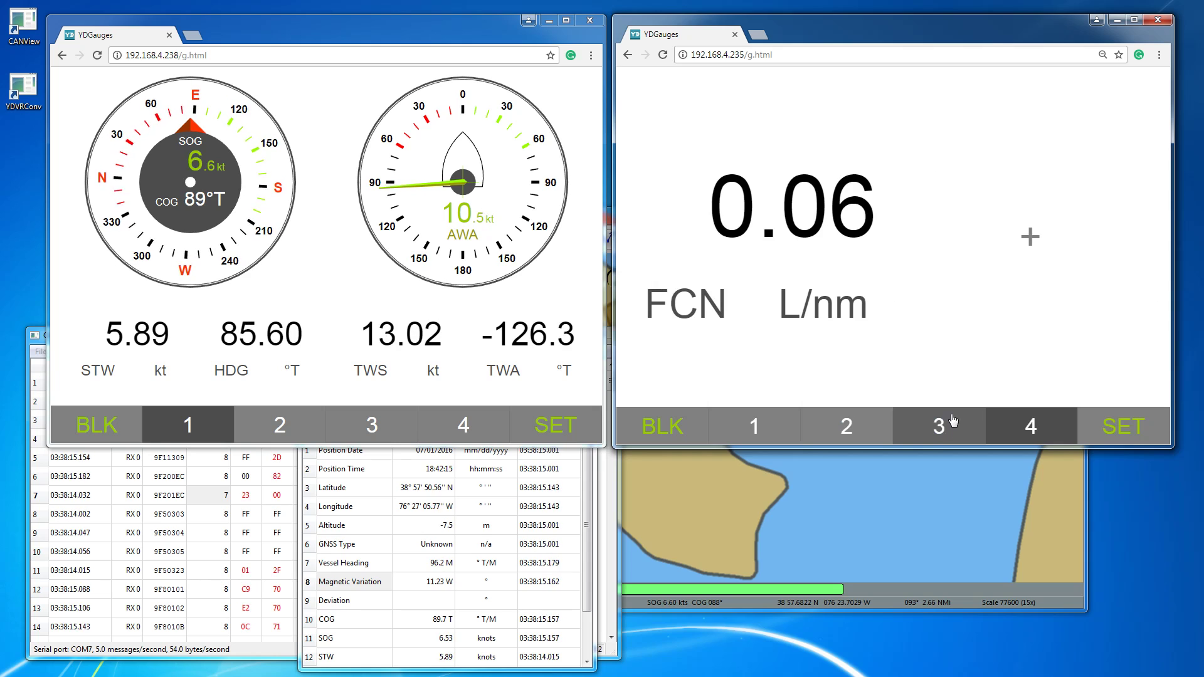
Fill the right panel with a Fuel Economy (Ground) fuel databar instead of the compass
left_click(1030, 237)
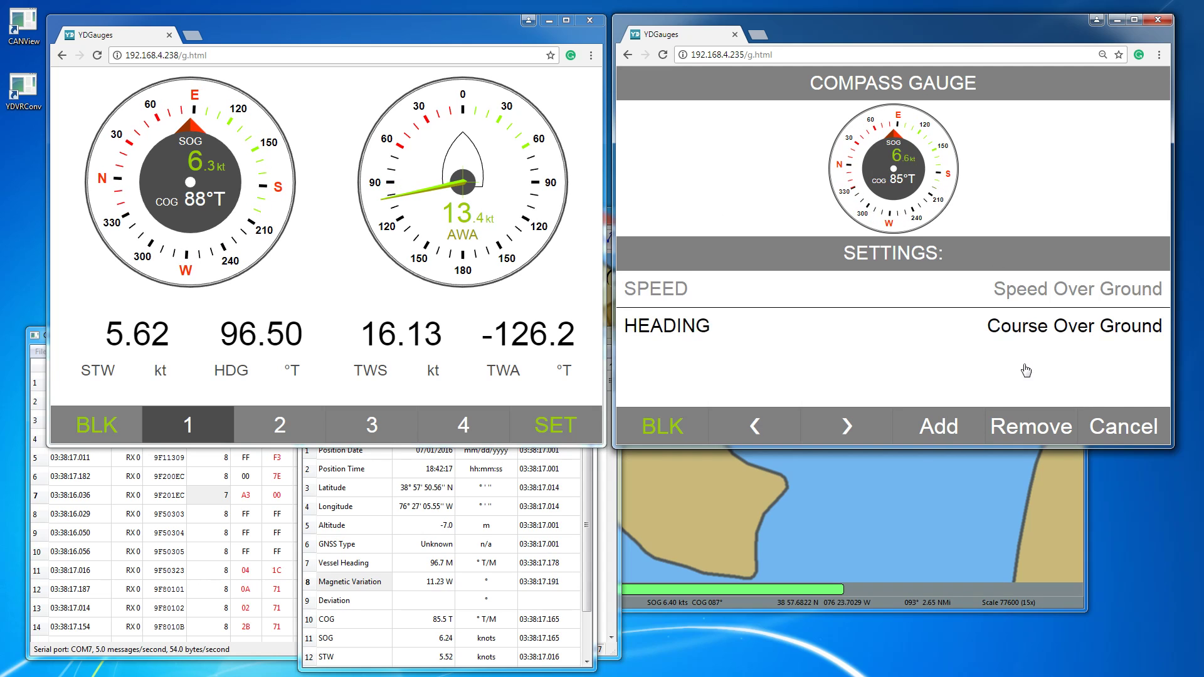
left_click(938, 427)
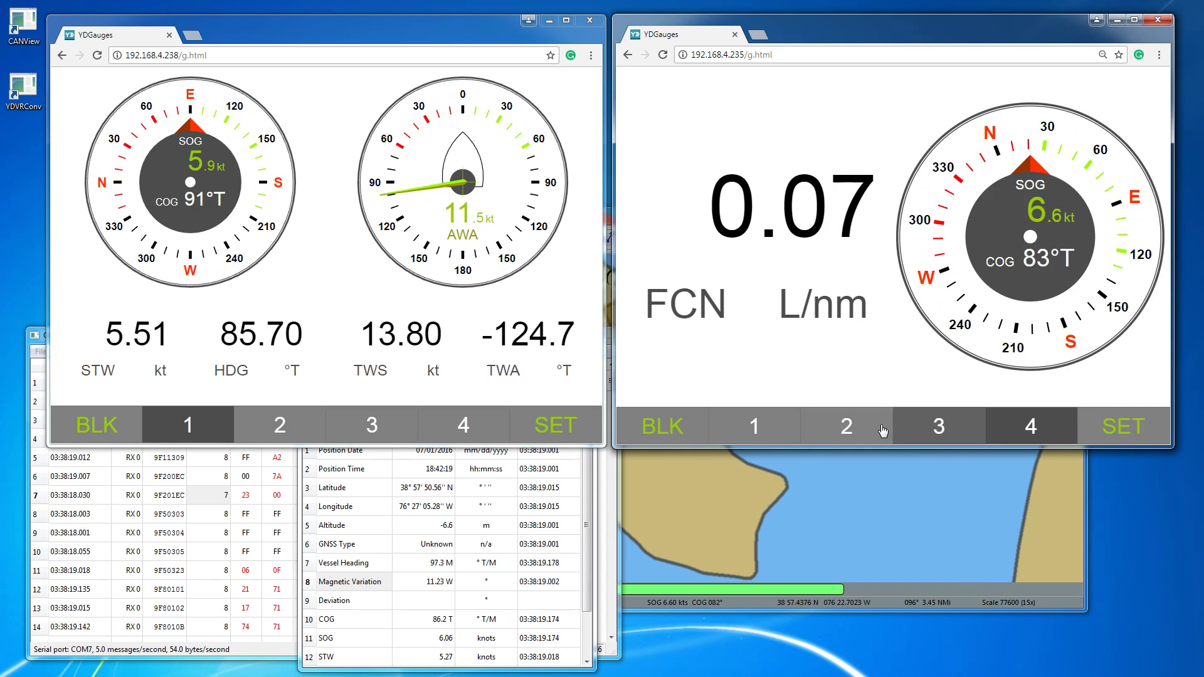
left_click(995, 341)
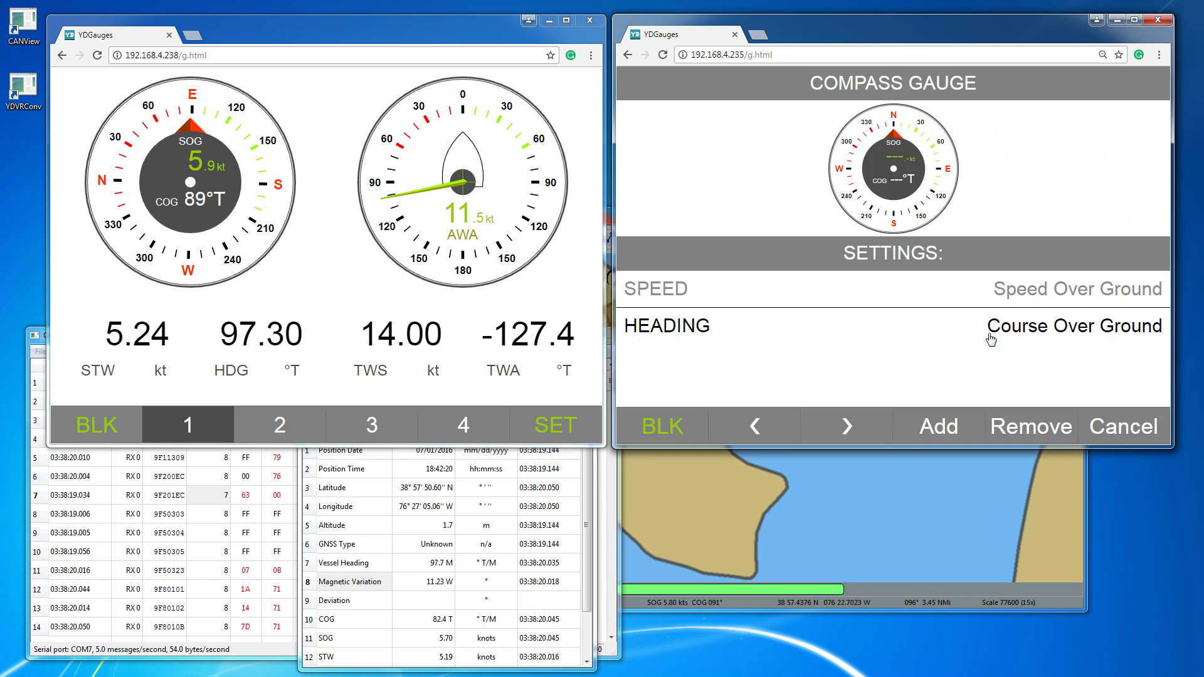
left_click(867, 433)
left_click(856, 430)
left_click(853, 429)
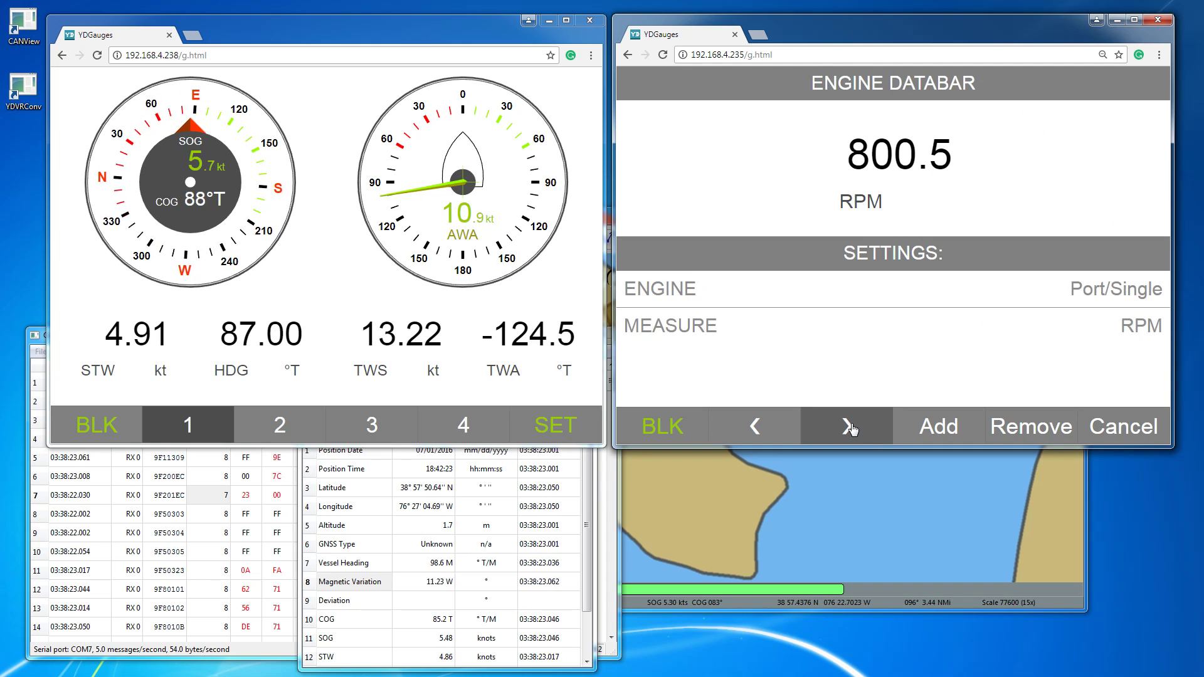
left_click(853, 429)
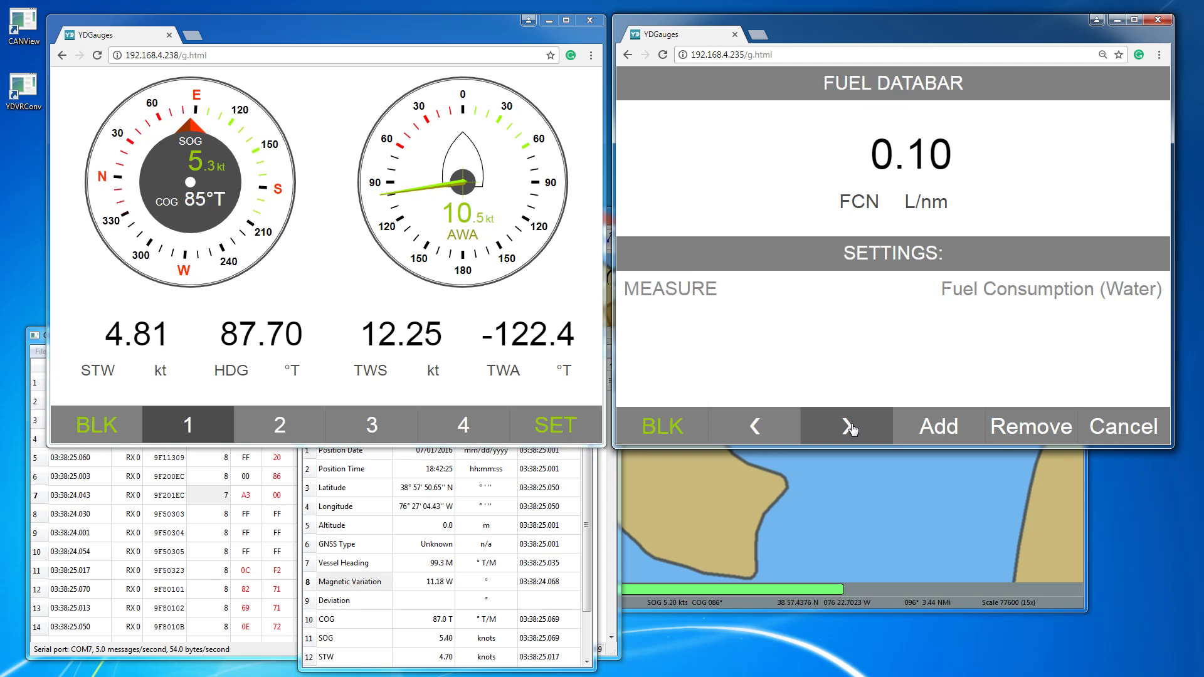
left_click(995, 289)
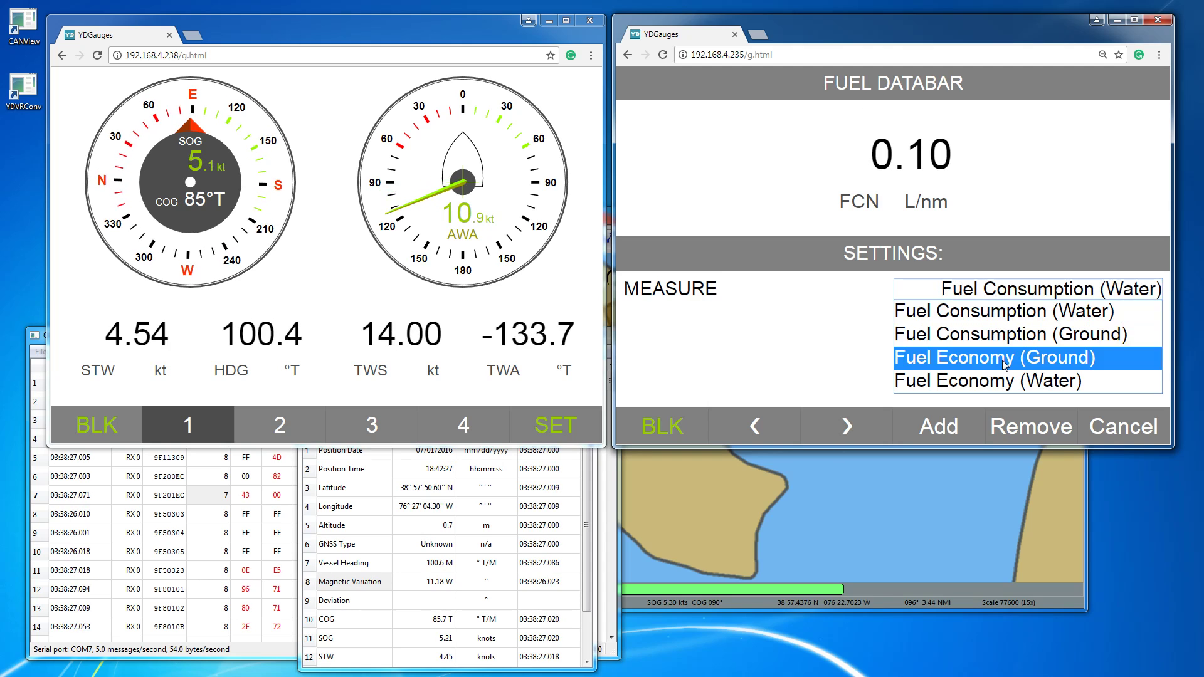
left_click(1002, 360)
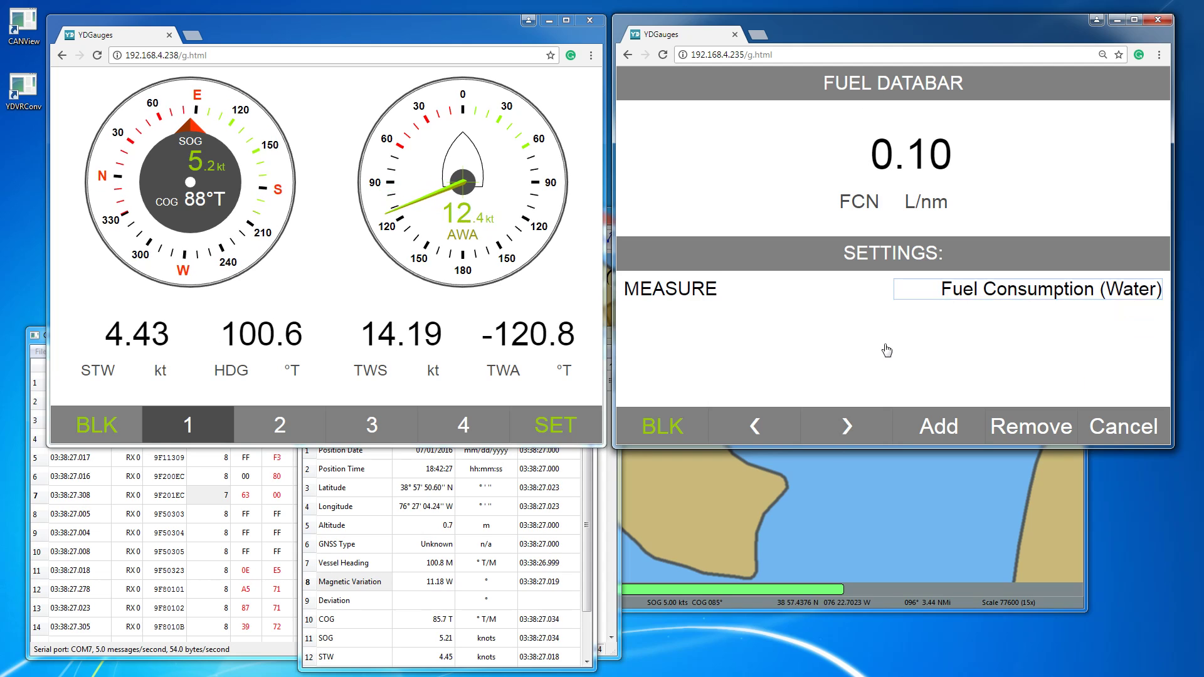
left_click(940, 425)
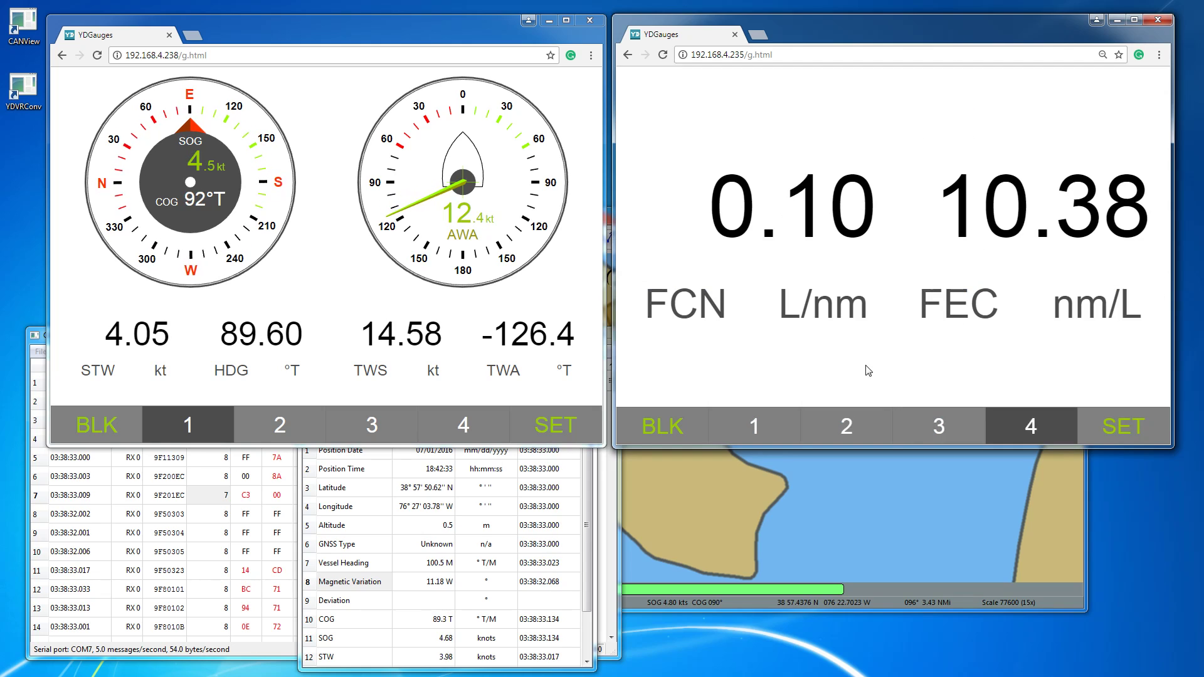
Switch the gauges to dark mode, maximize and go full screen with F11, then show page 3
left_click(677, 432)
double_click(862, 20)
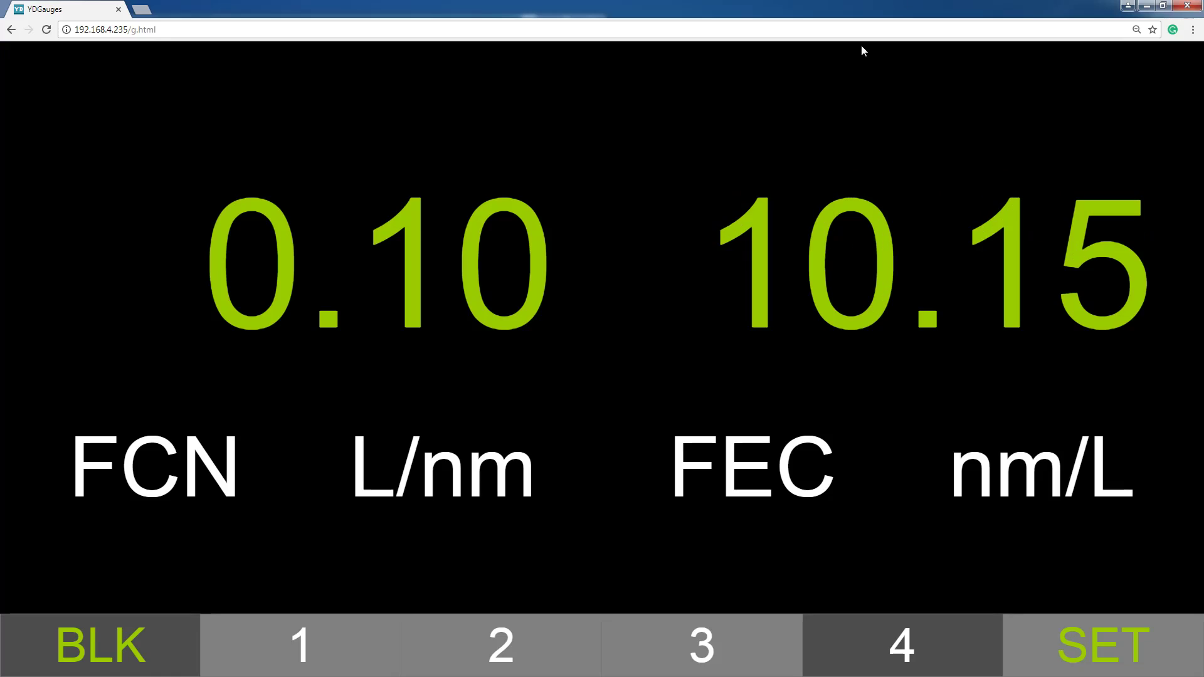
key("F11")
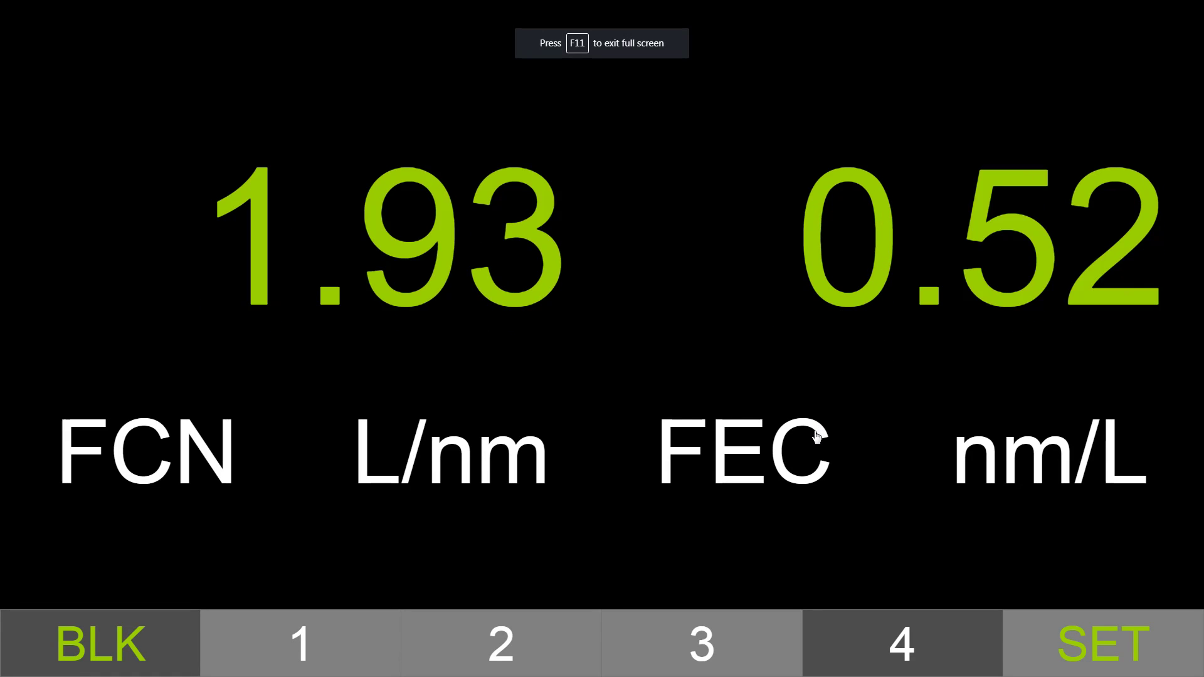
left_click(690, 639)
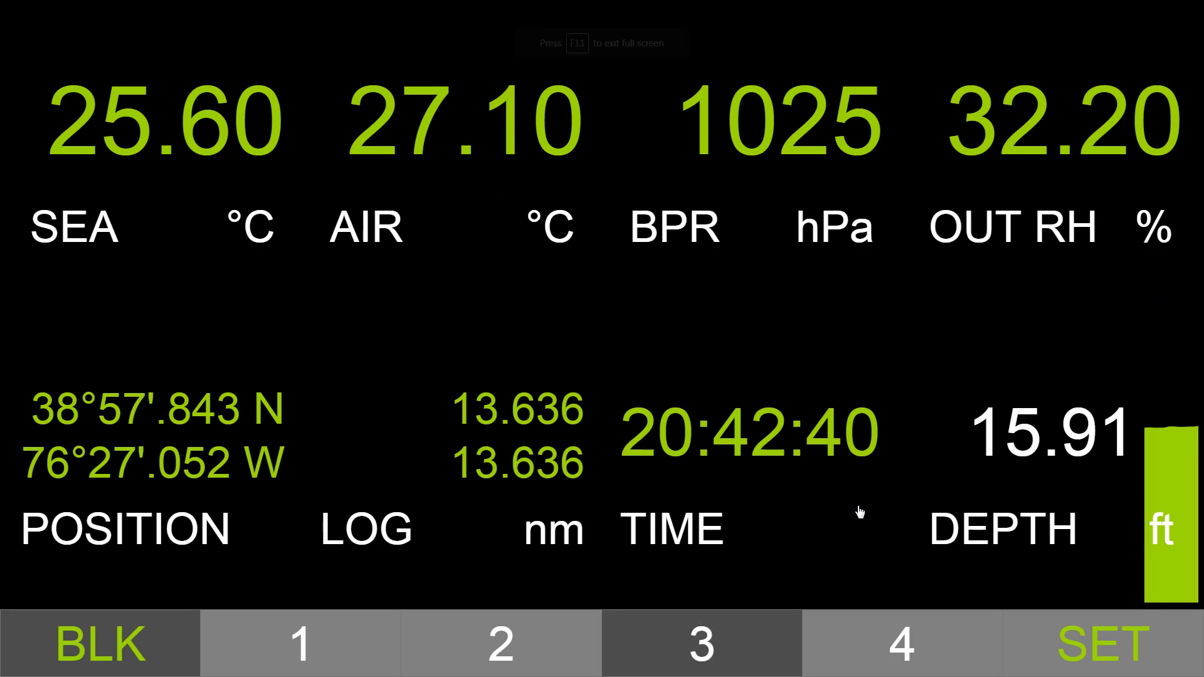
Change the page 3 depth graph duration from 1 minute to 3 minutes
left_click(1050, 492)
left_click(1145, 399)
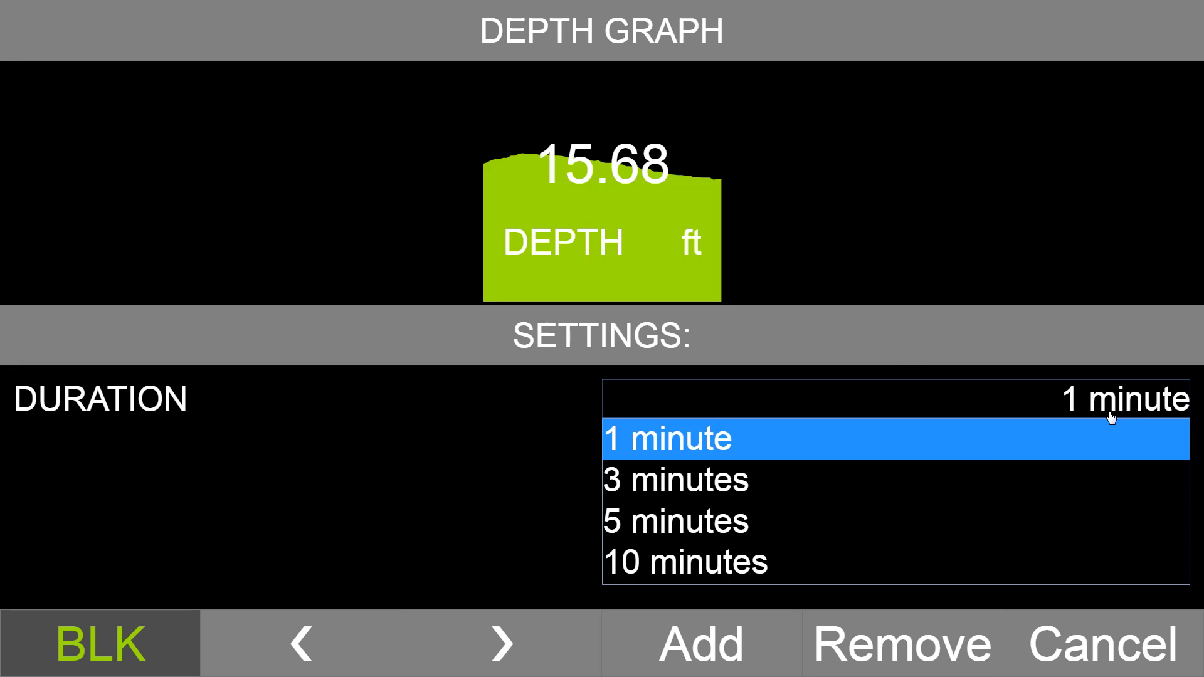
left_click(957, 476)
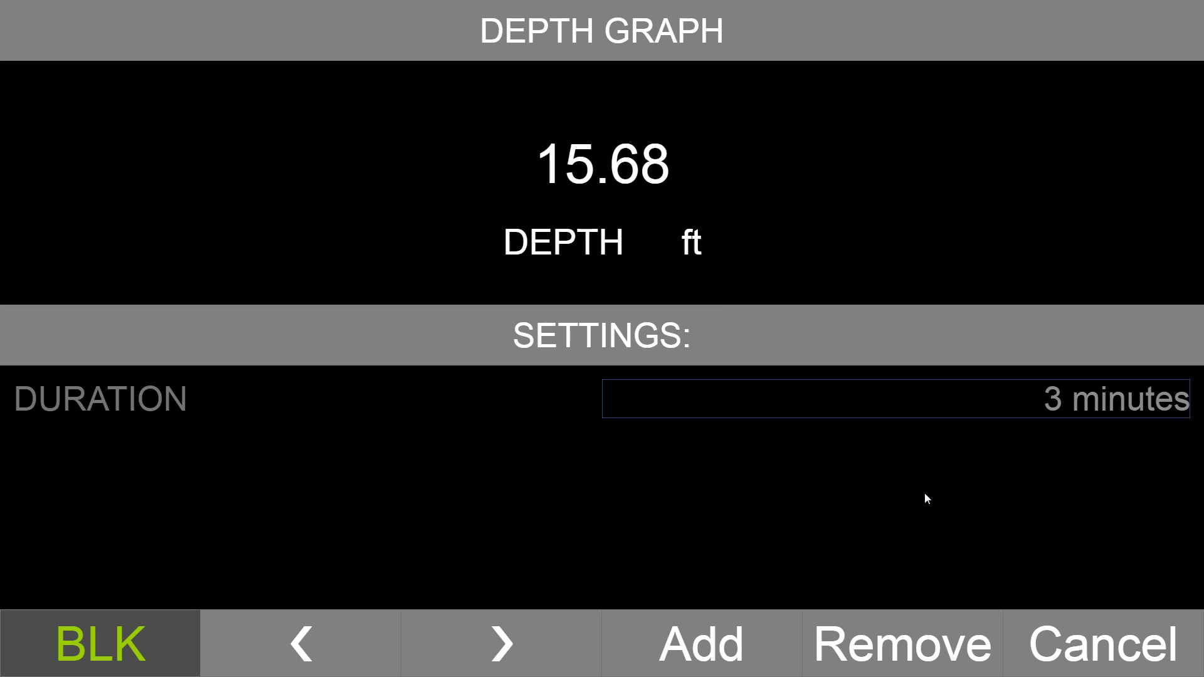
left_click(712, 649)
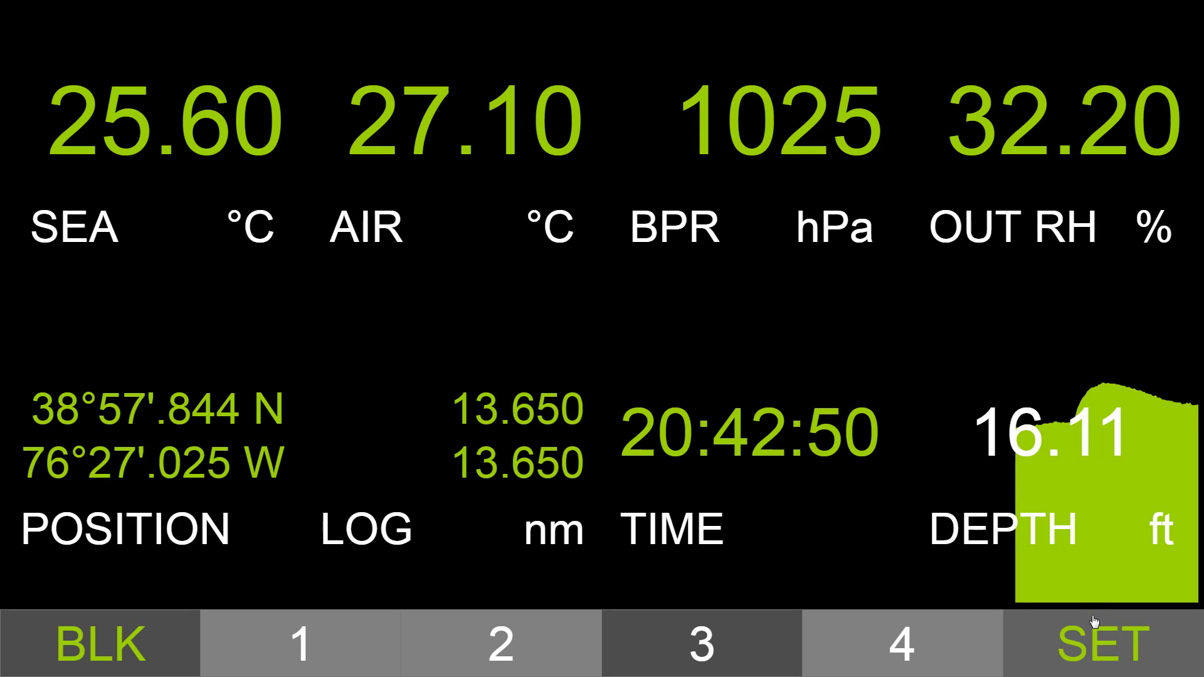
From page 4, change the Fuel Consumption unit from L/nm to L/km and apply
left_click(818, 644)
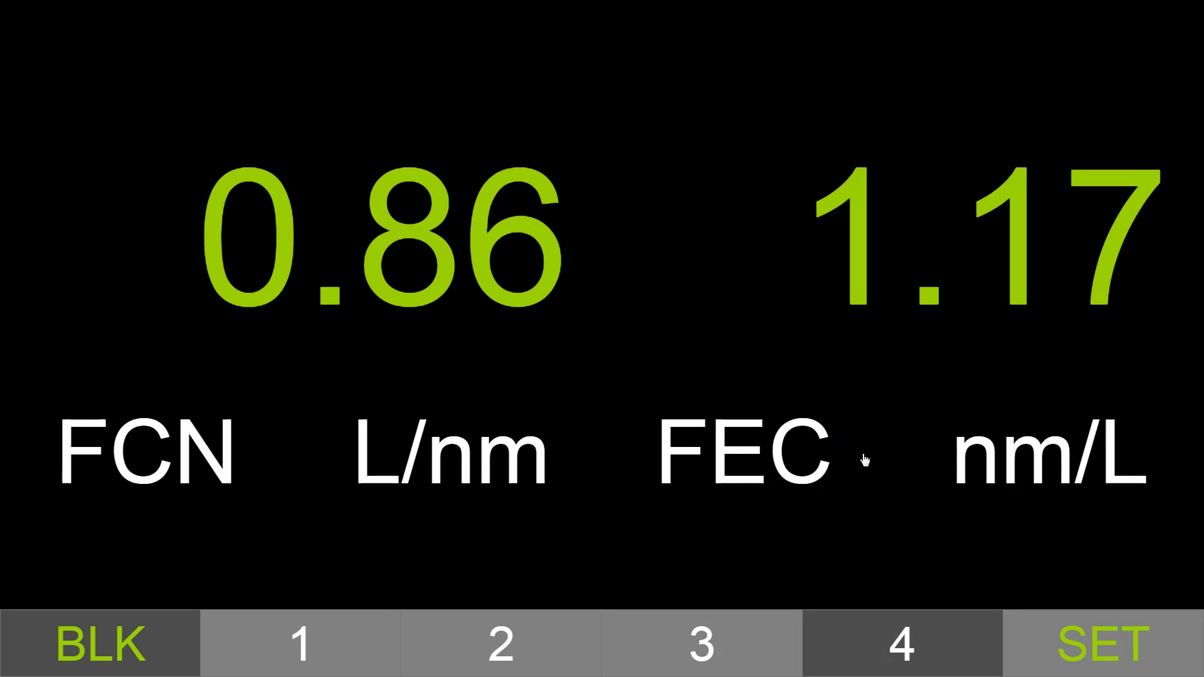
left_click(1080, 640)
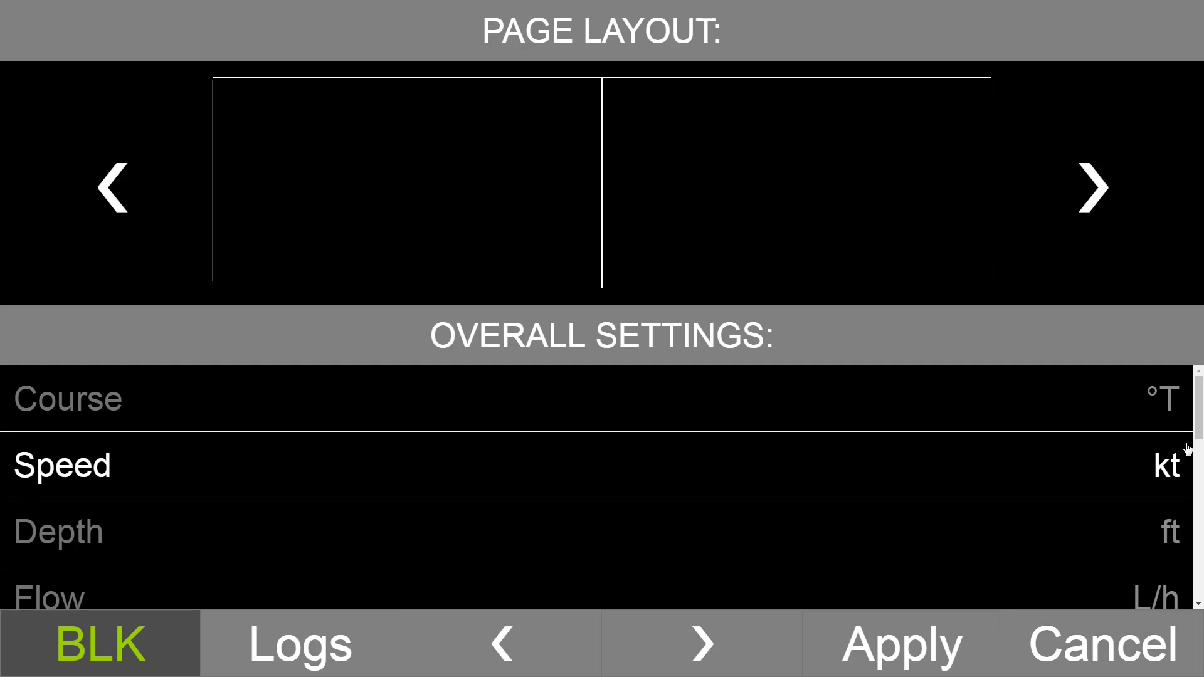
left_click_drag(1199, 415, 1199, 518)
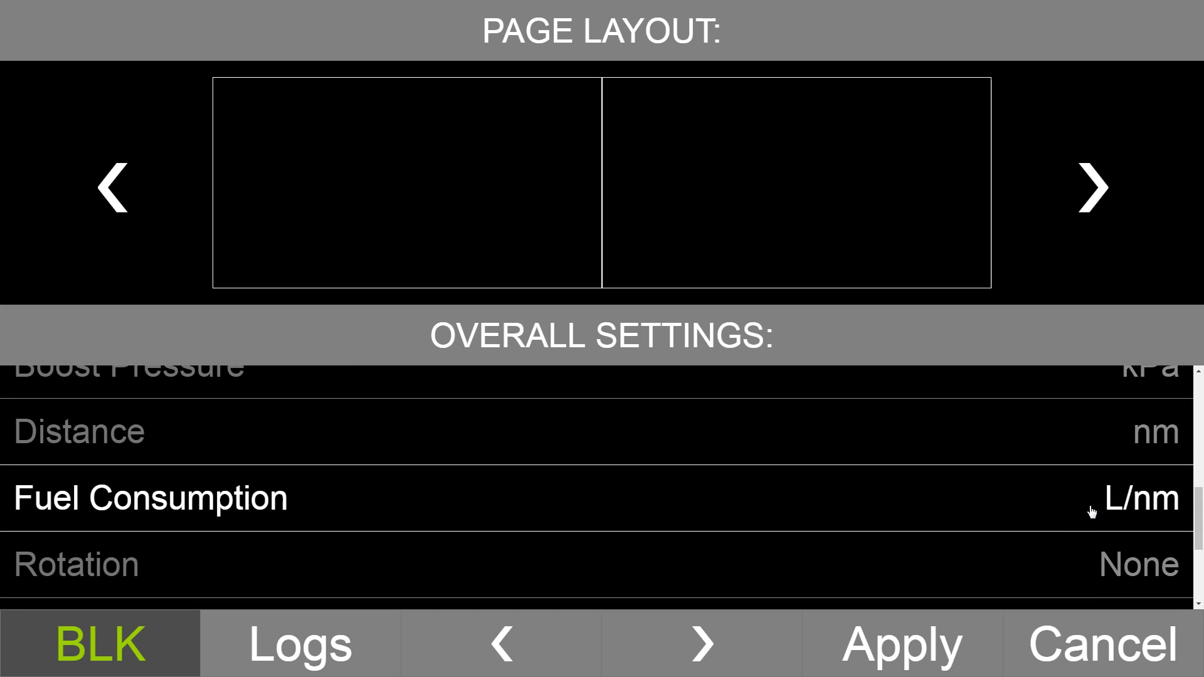
left_click(1061, 505)
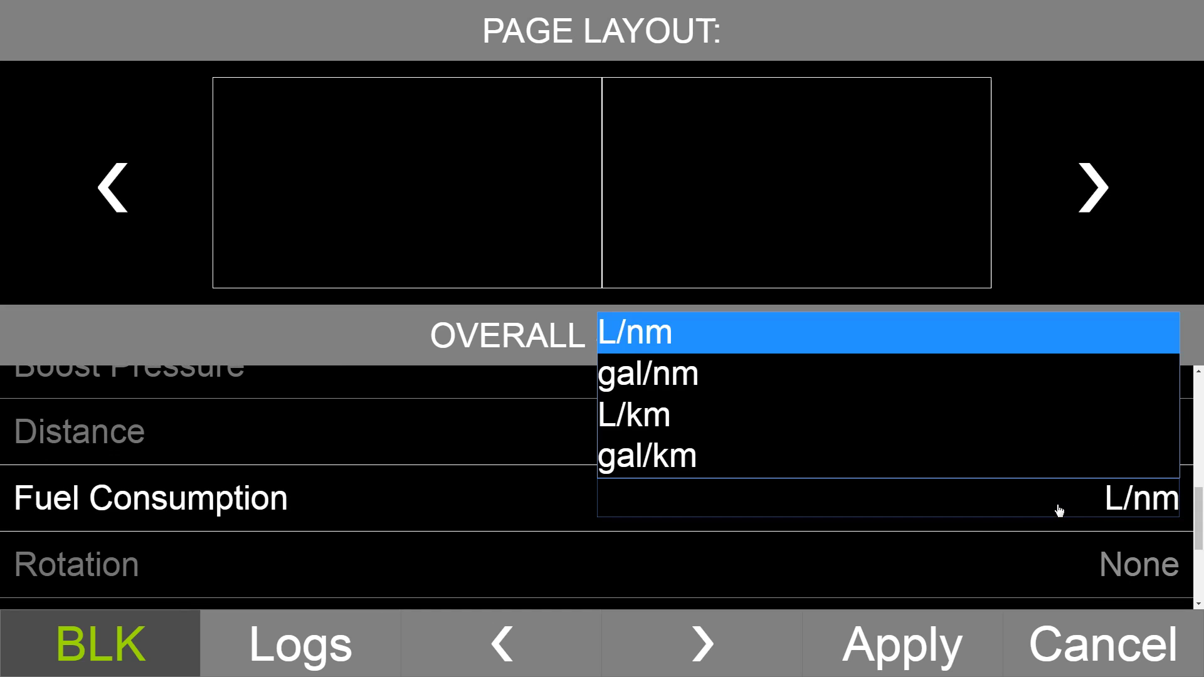
left_click(763, 400)
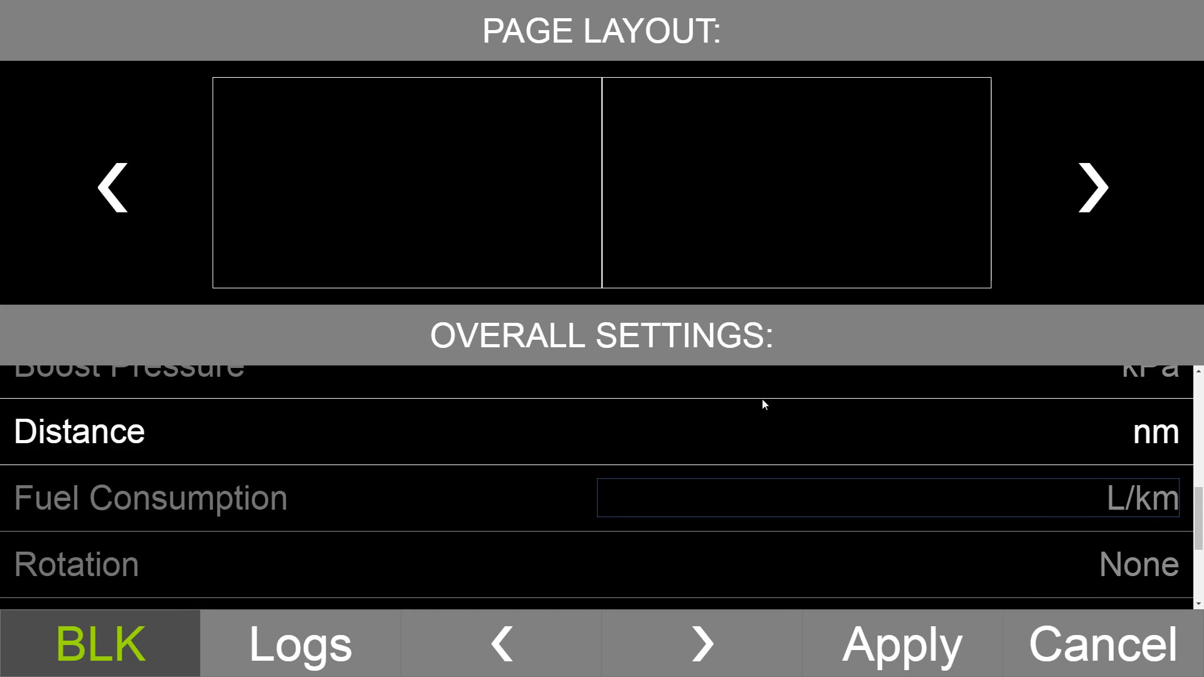
left_click(921, 645)
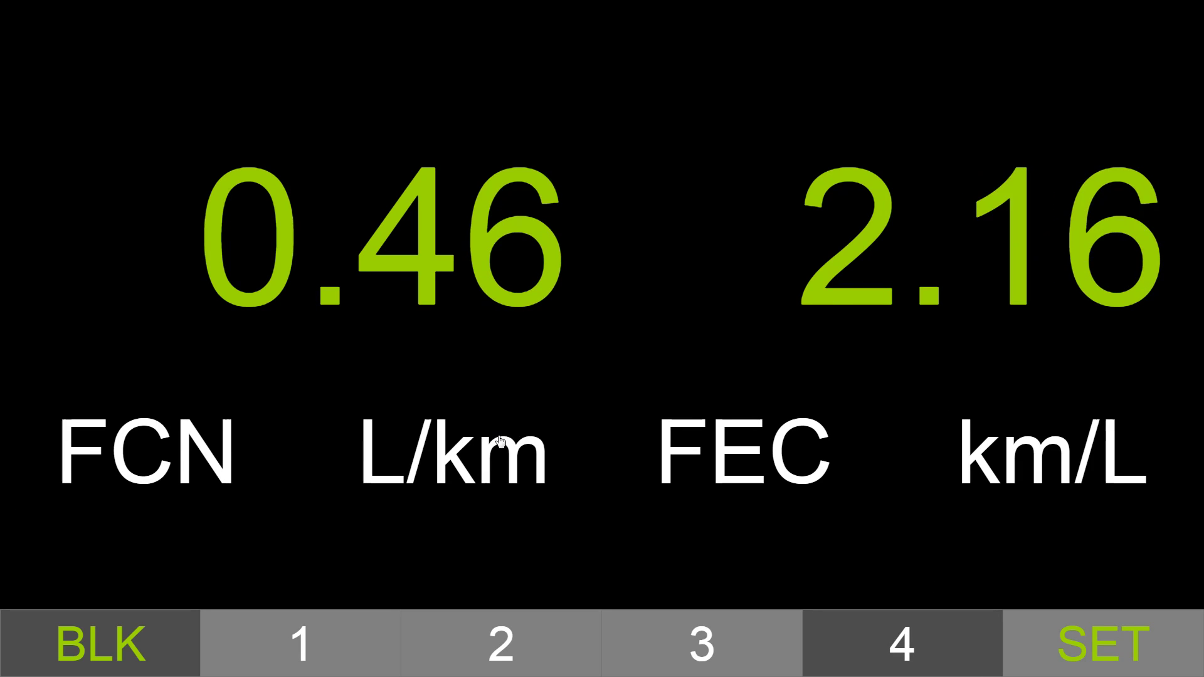
Turn Log NMEA on in the overall settings and apply
left_click(342, 648)
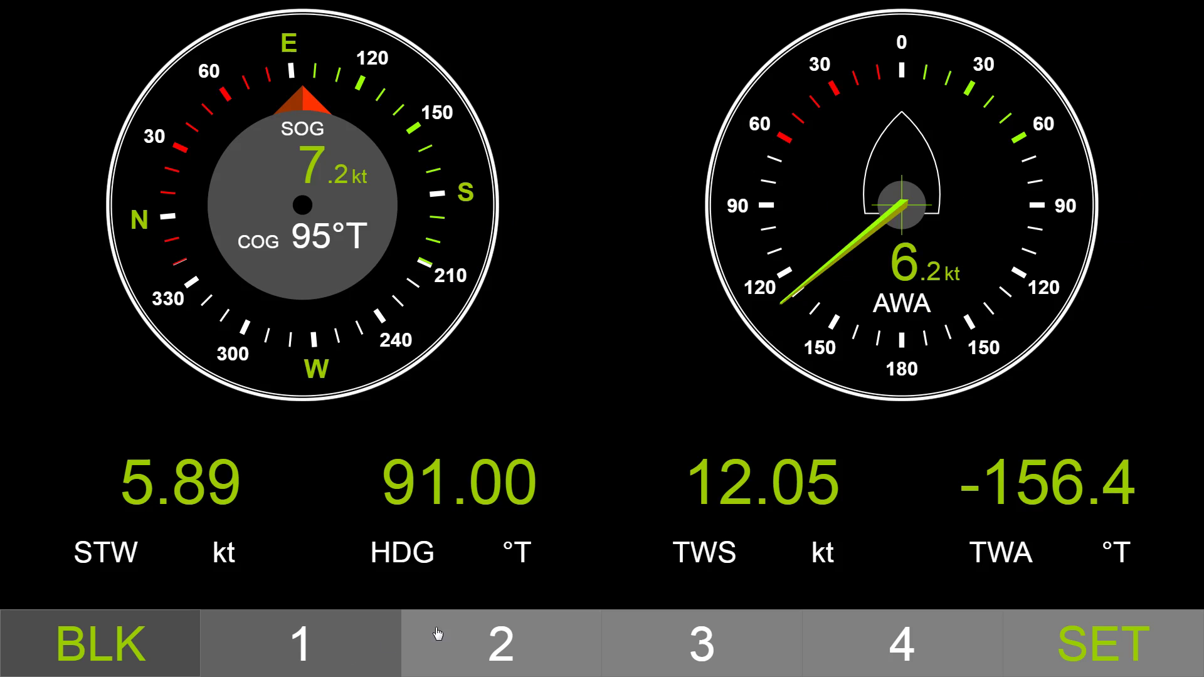
left_click(1097, 644)
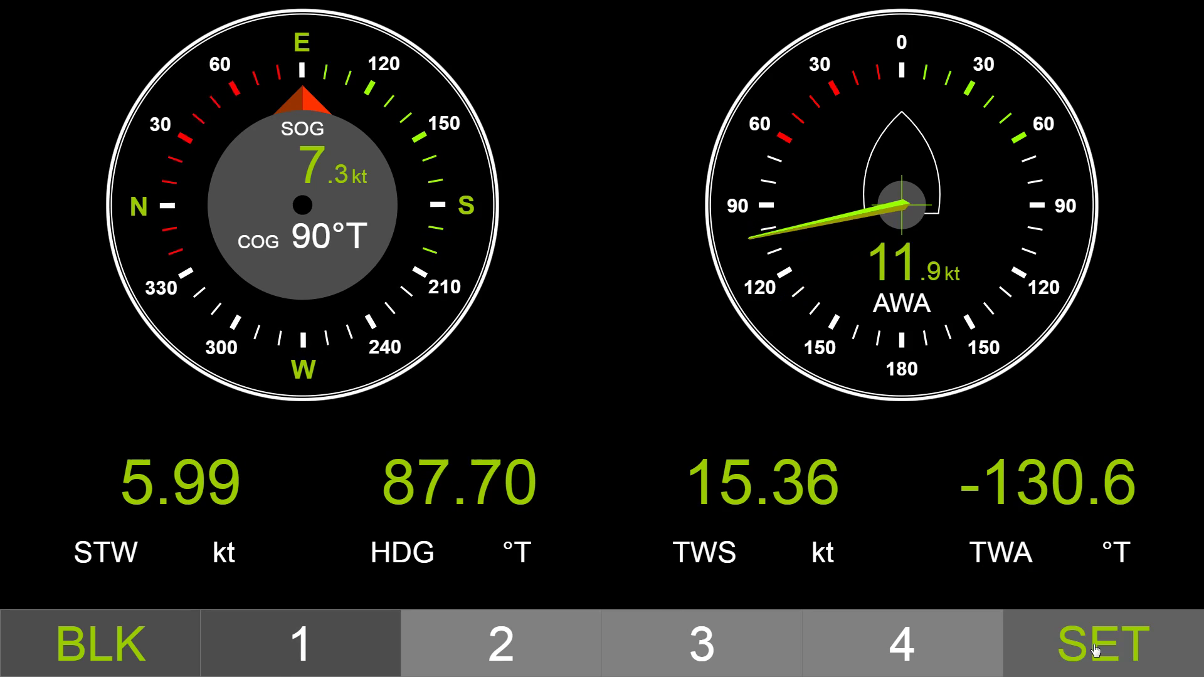
scroll(1035, 552, "down", 3)
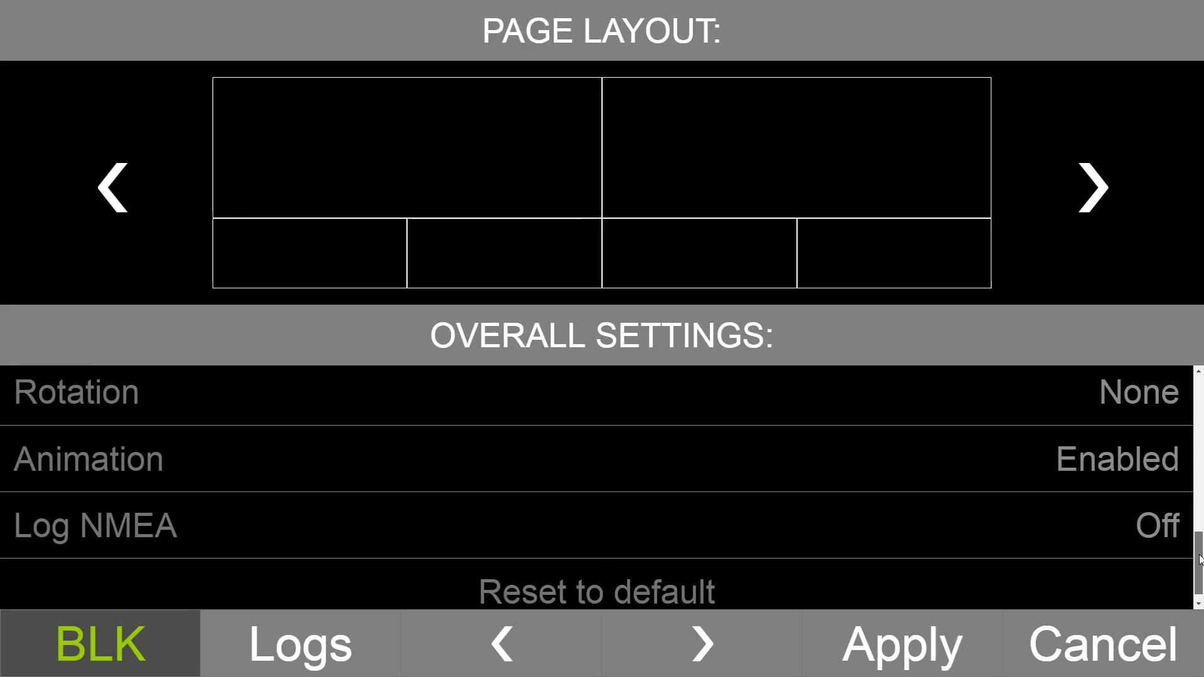
left_click(1014, 526)
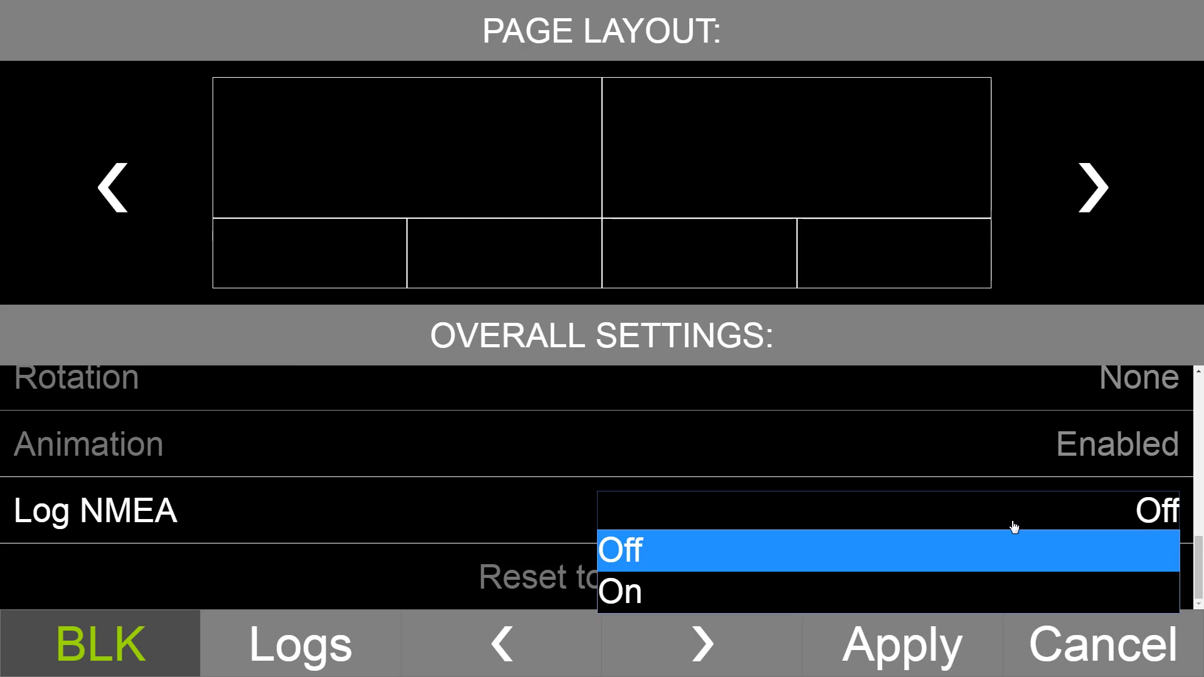
left_click(698, 587)
left_click(886, 620)
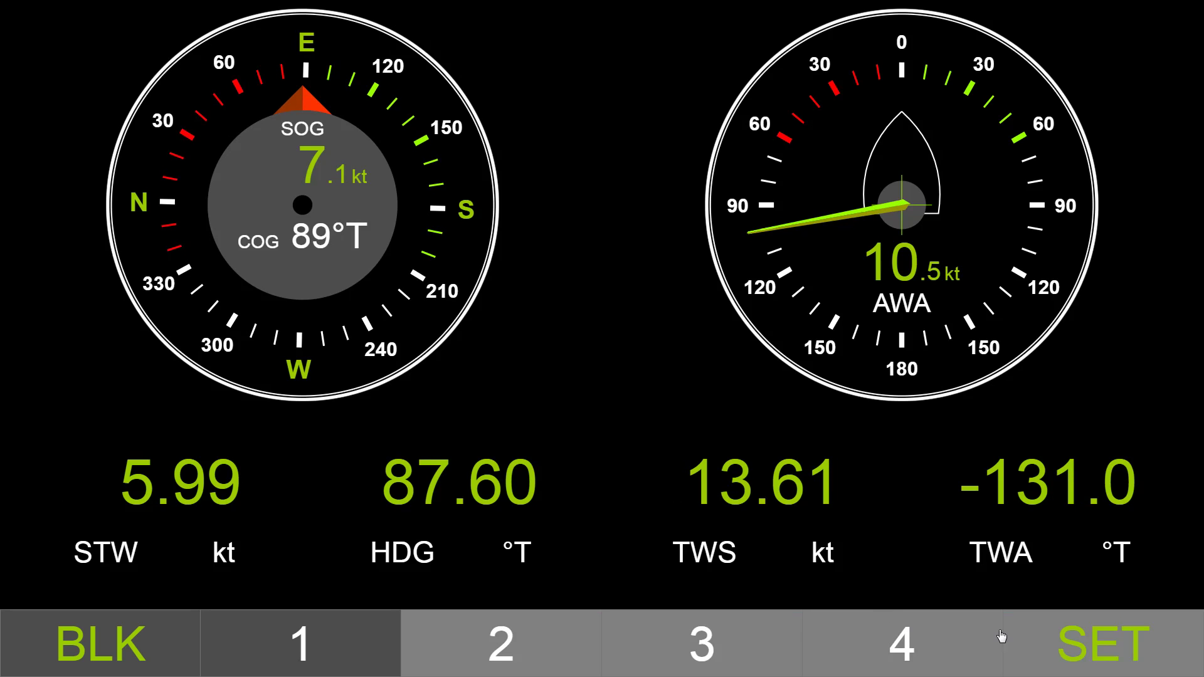
Open the NMEA Logs from settings and scroll through the captured sentences
left_click(927, 642)
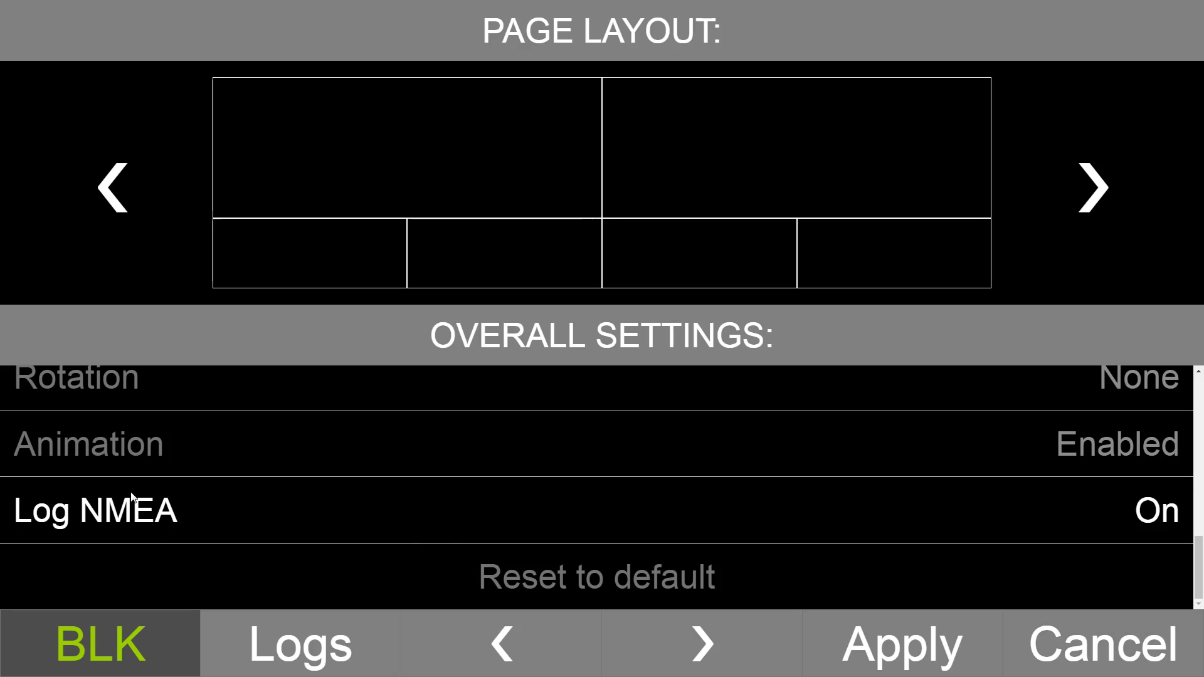
left_click(266, 659)
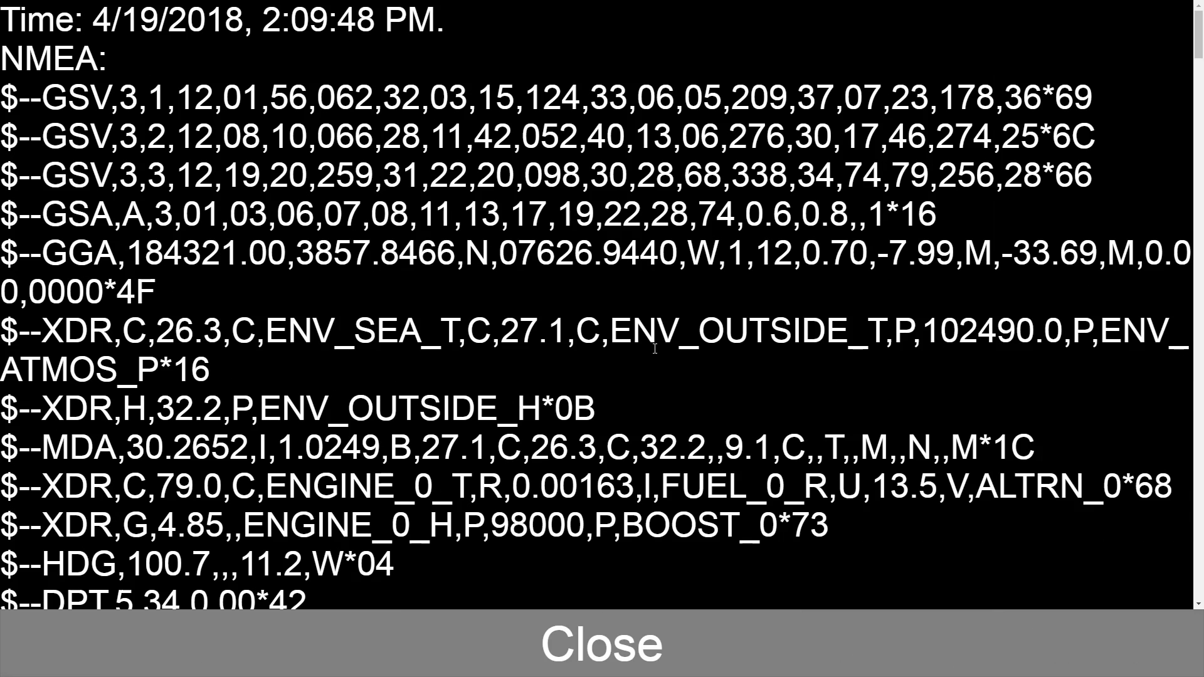
scroll(655, 349, "down", 10)
left_click_drag(1199, 120, 1199, 326)
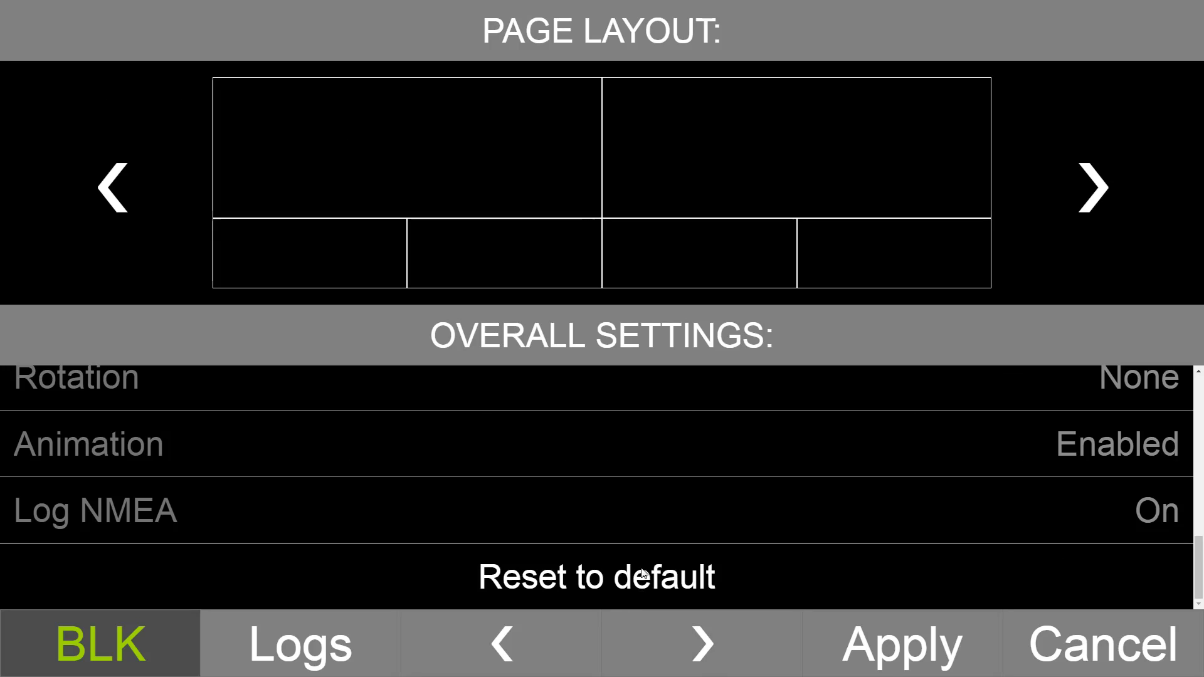
Apply the settings, then check engine page 2 and environment page 3
left_click(940, 649)
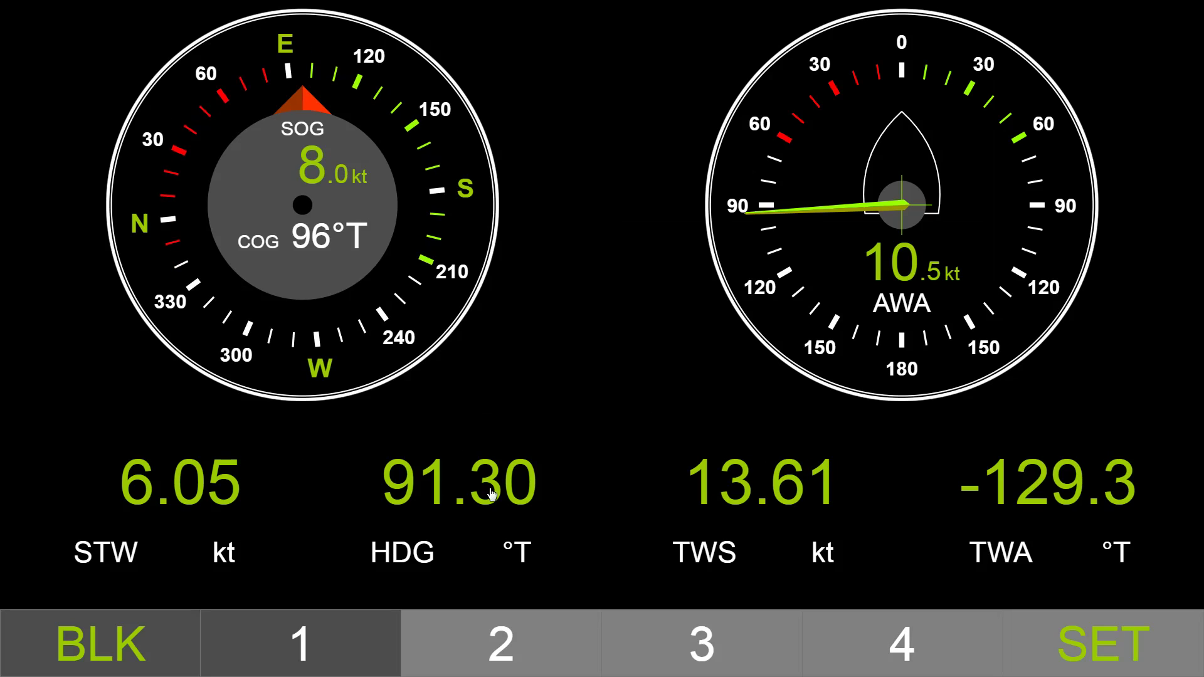
left_click(478, 644)
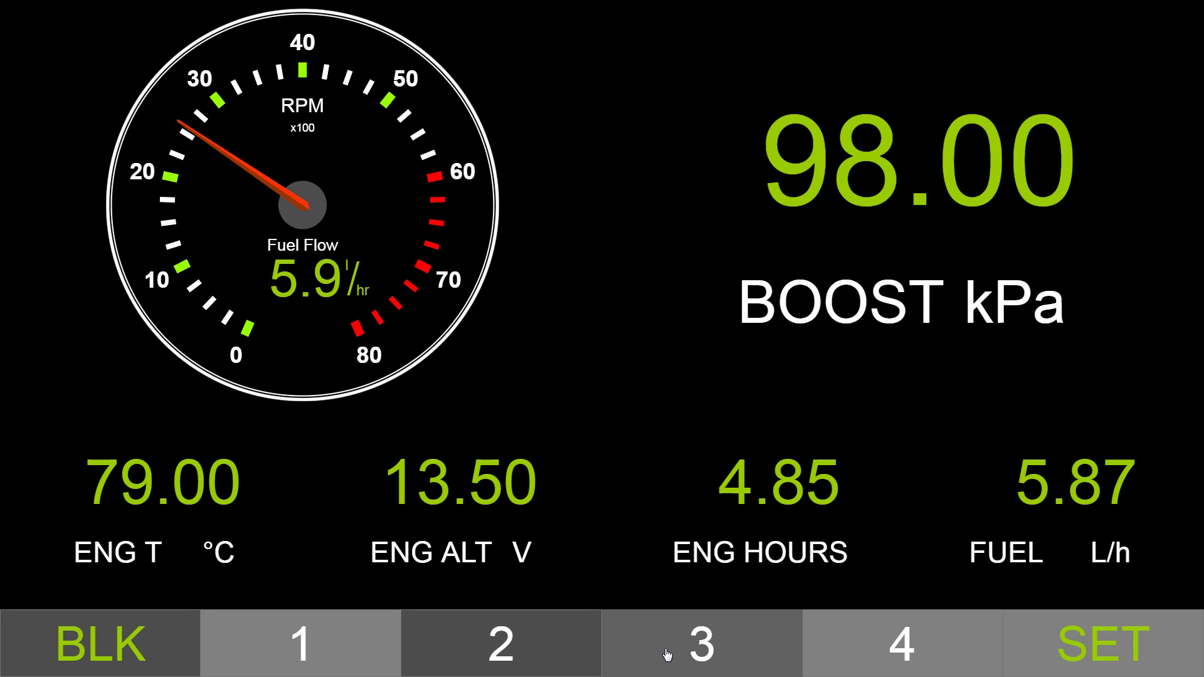
left_click(667, 654)
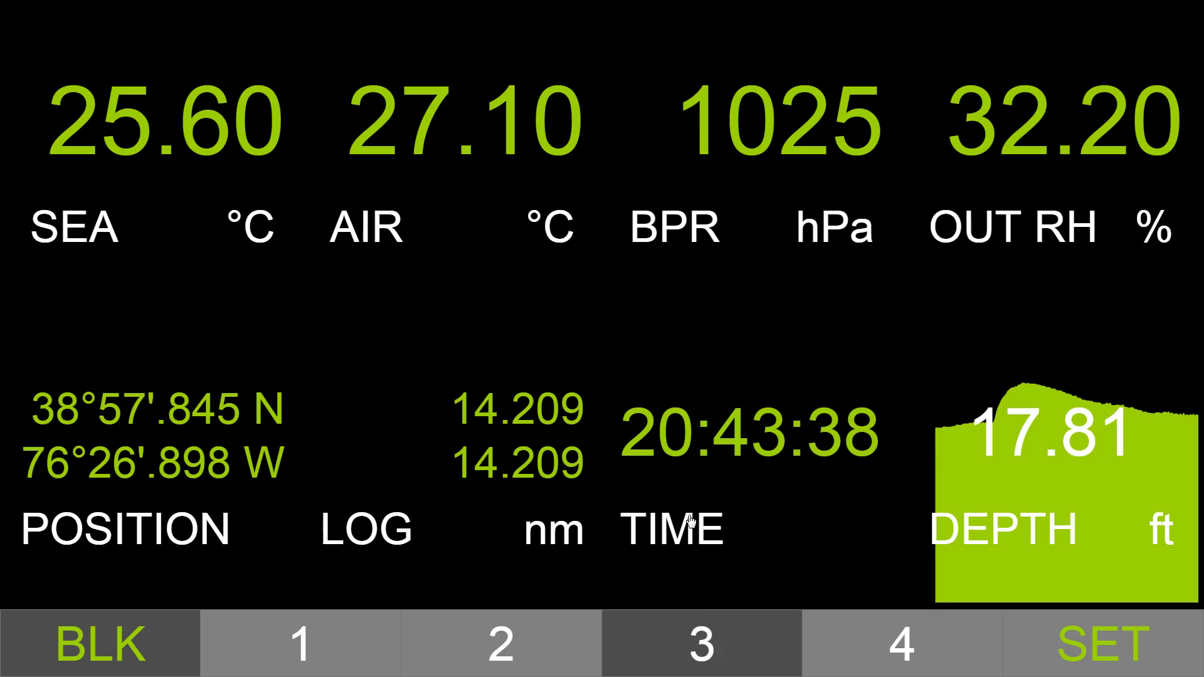